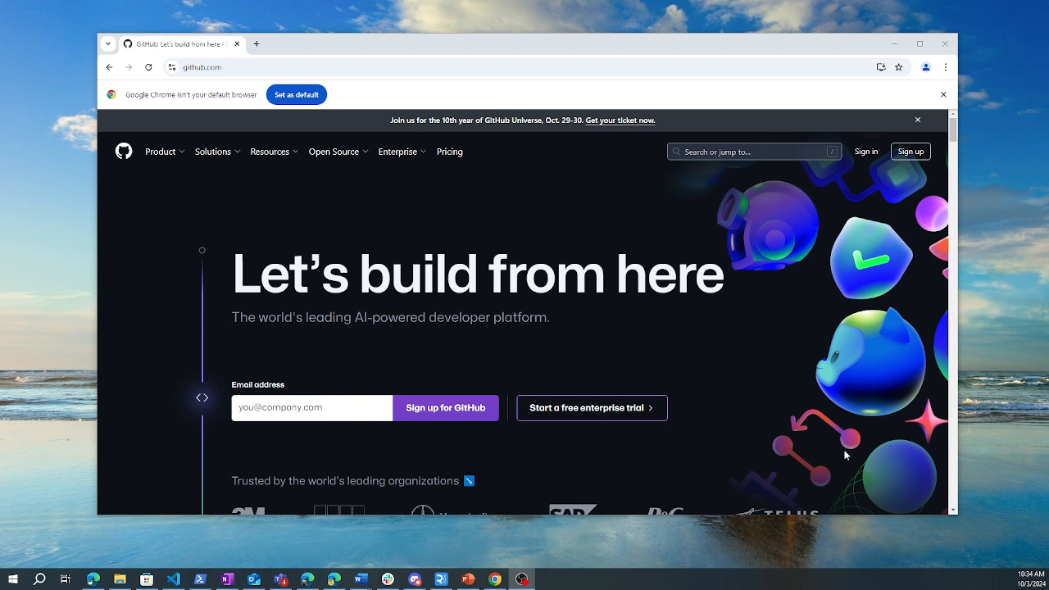
- Sign up on github.com with an email, a password and an available username, then submit for verification
left_click(208, 69)
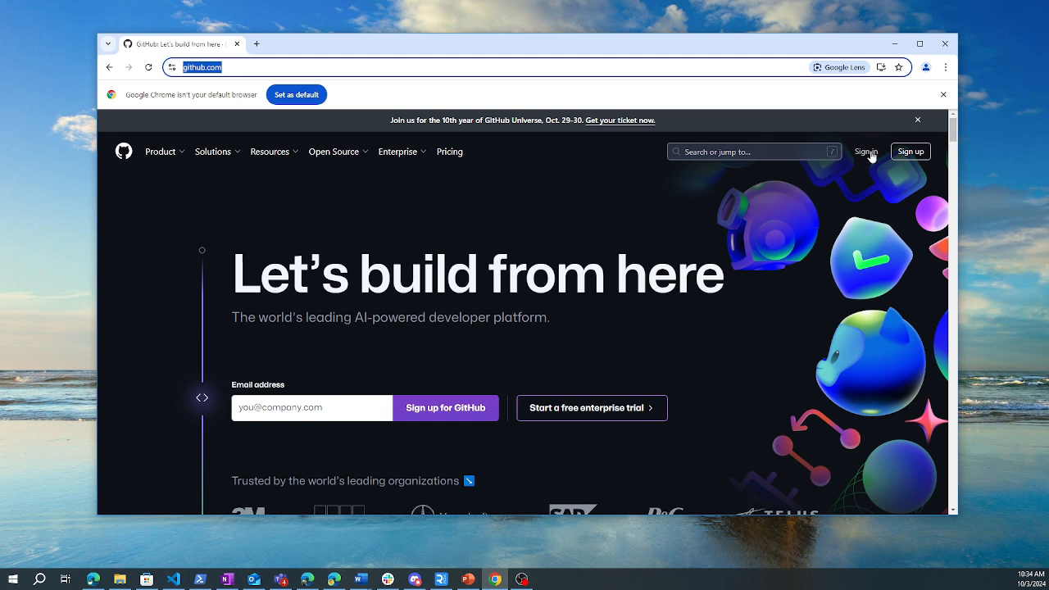
left_click(911, 155)
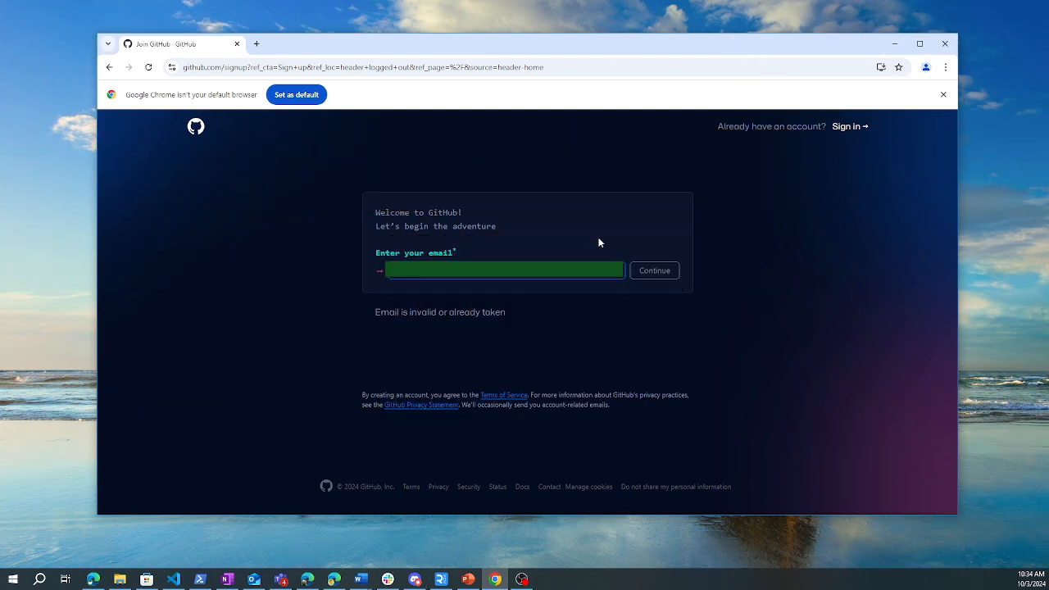
left_click(652, 271)
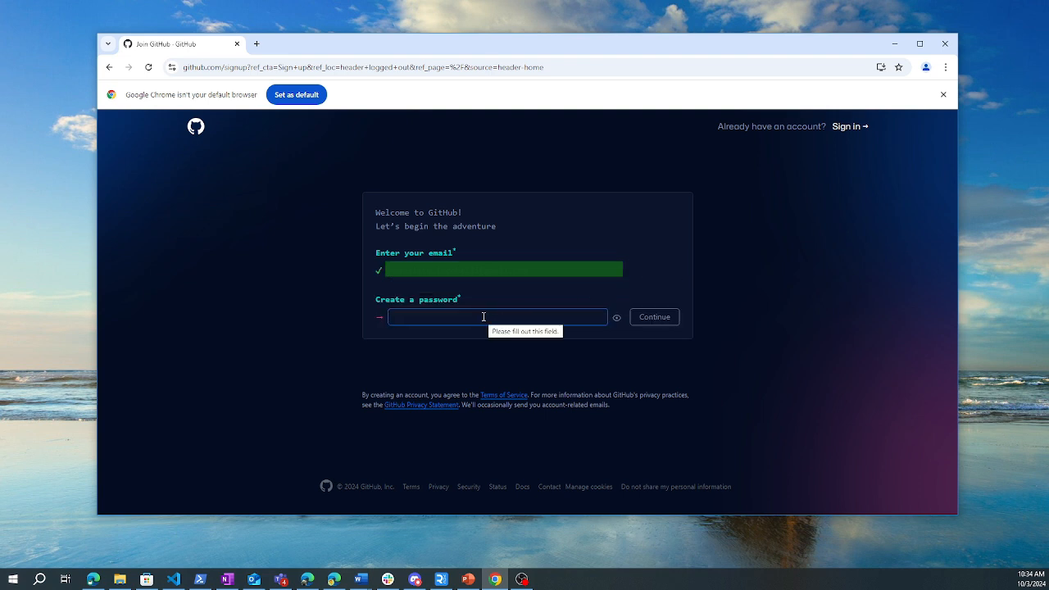
type("•••••••")
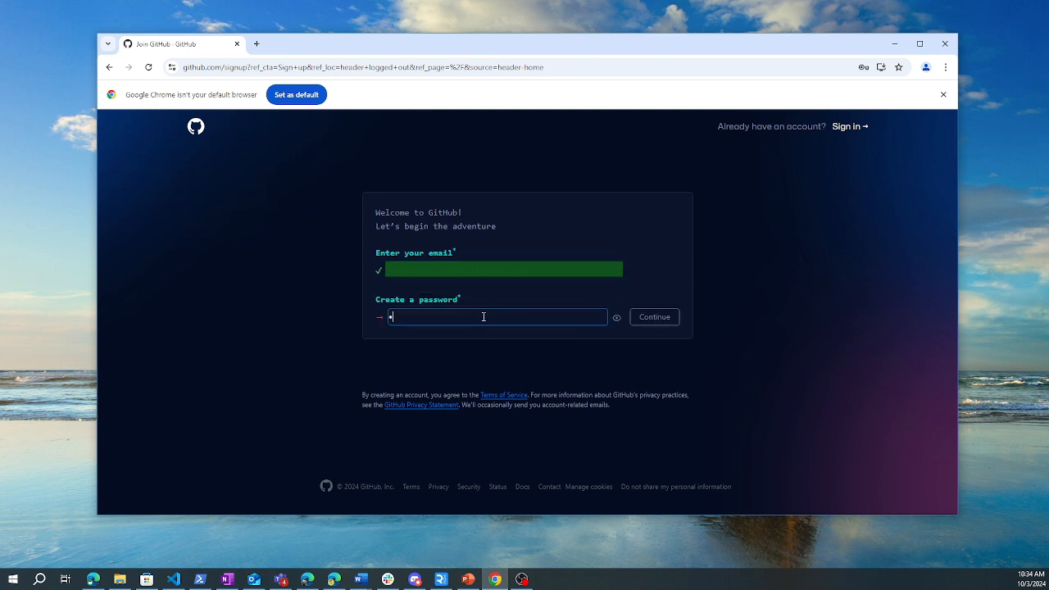
type("••")
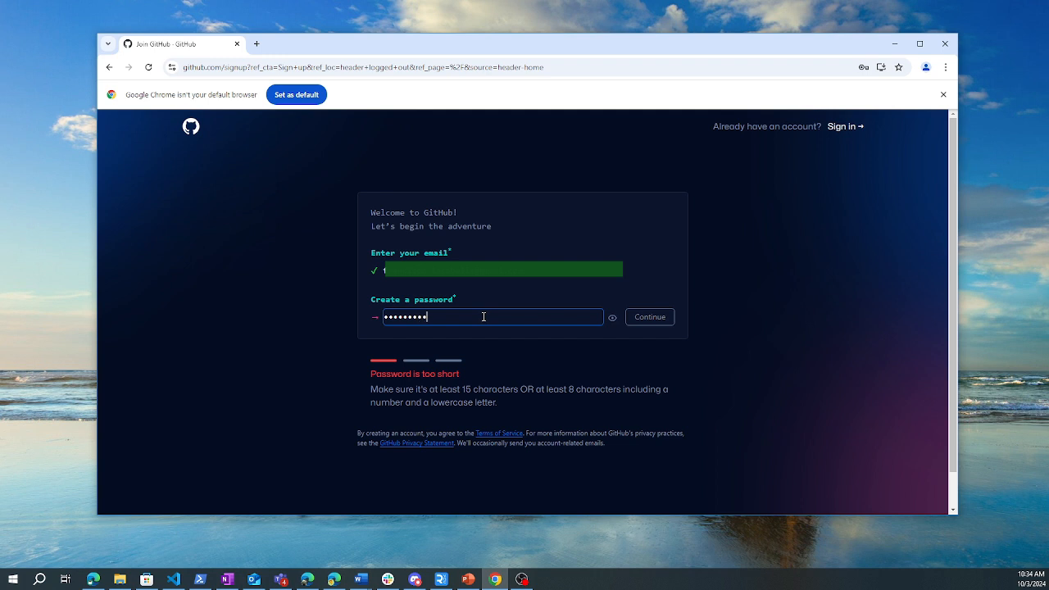
left_click(644, 320)
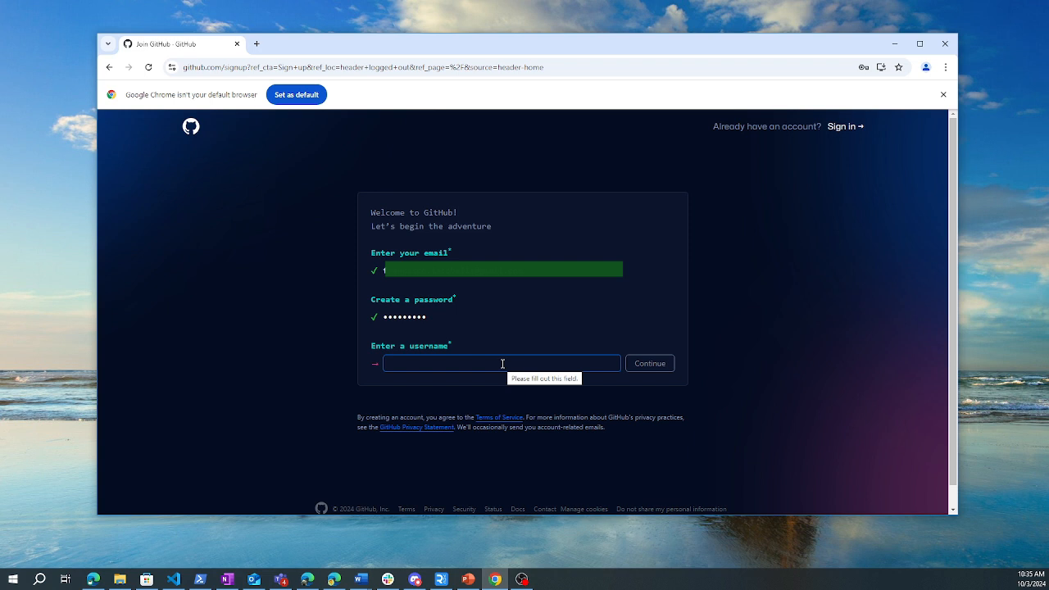
type("tepitootenua")
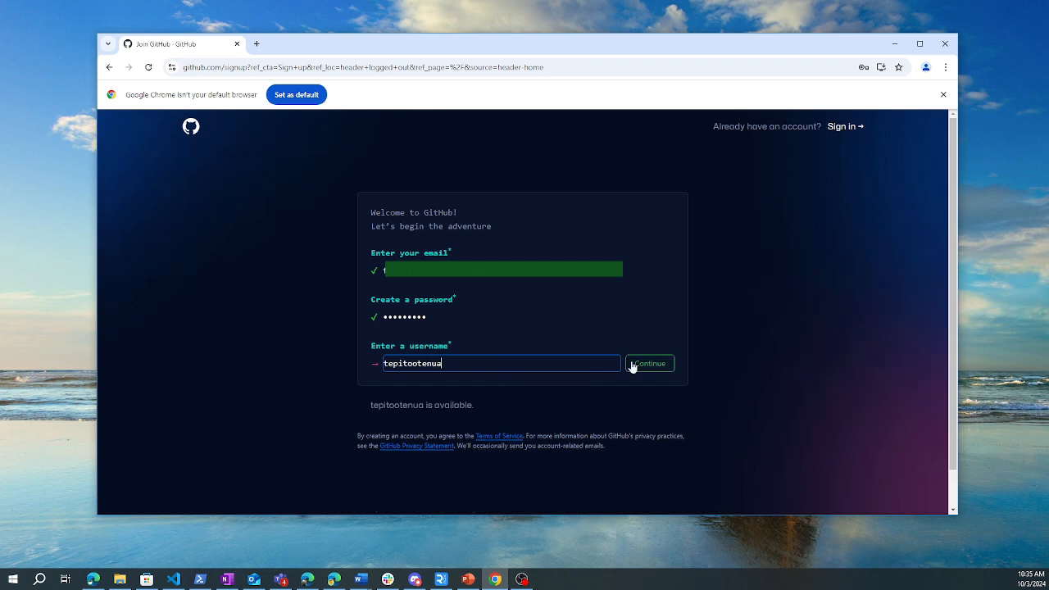
left_click(631, 363)
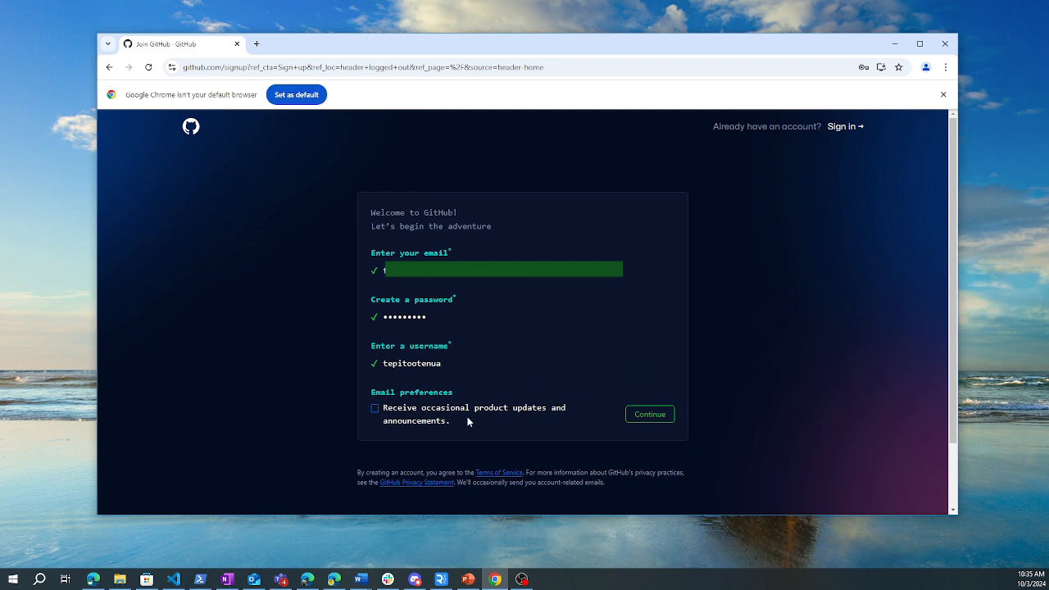
left_click(649, 415)
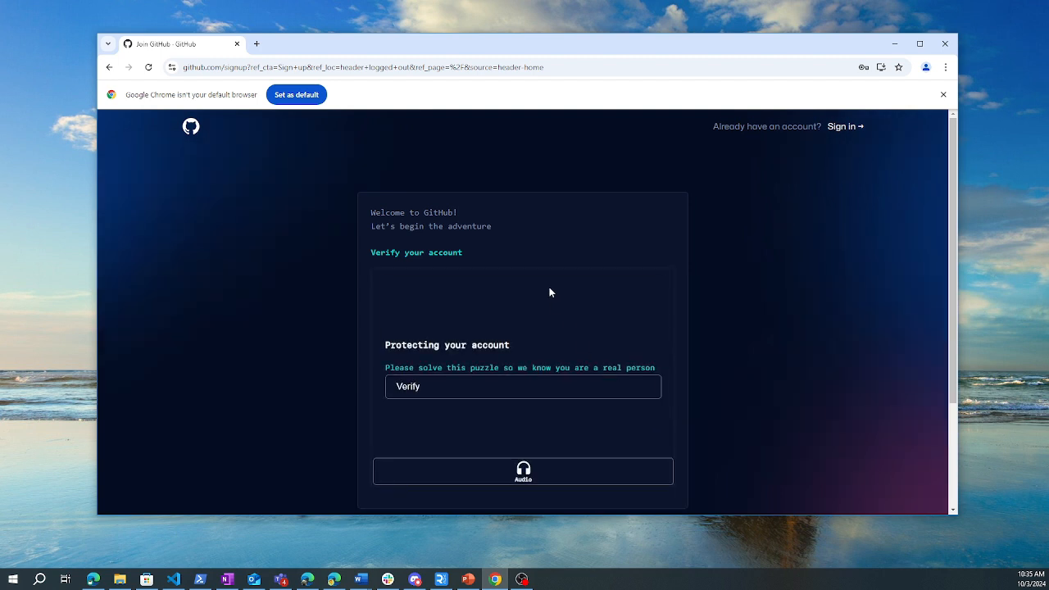
- Solve the verification puzzle by rotating the armchair to match the hand's direction
scroll(549, 292, "down", 1)
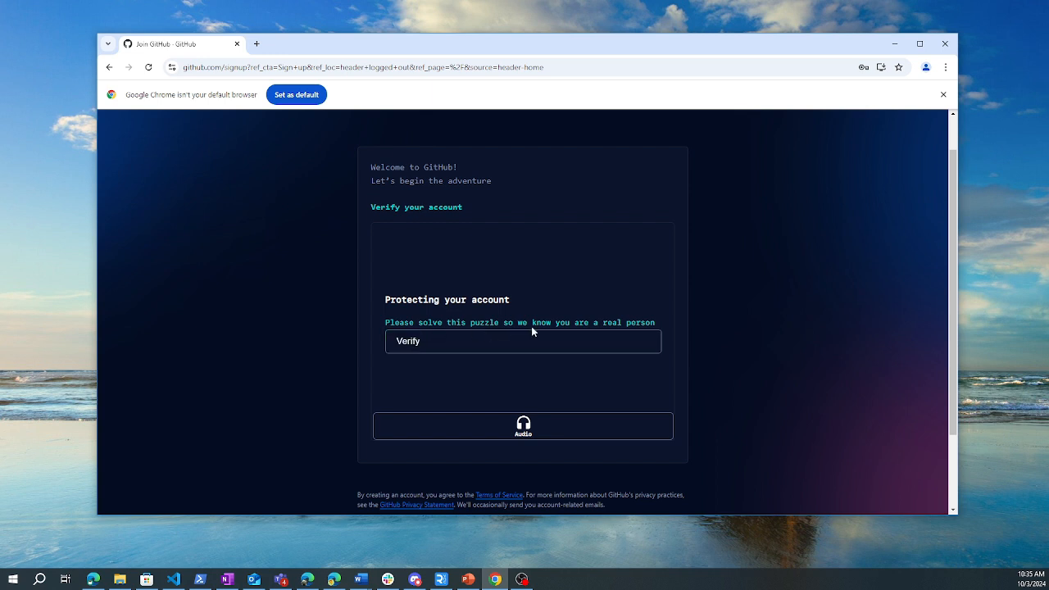
left_click(415, 343)
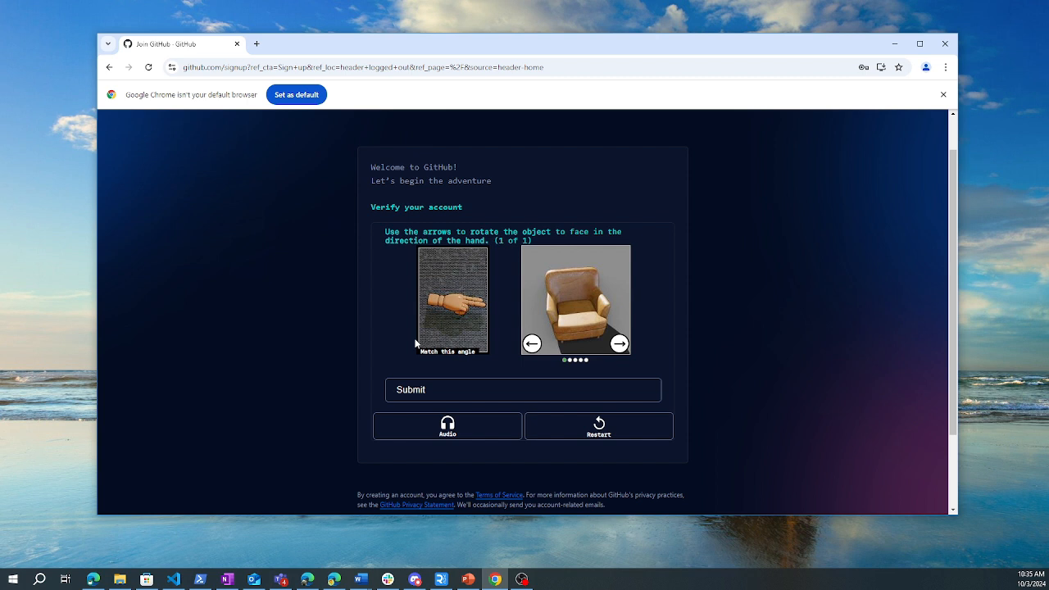
left_click(619, 344)
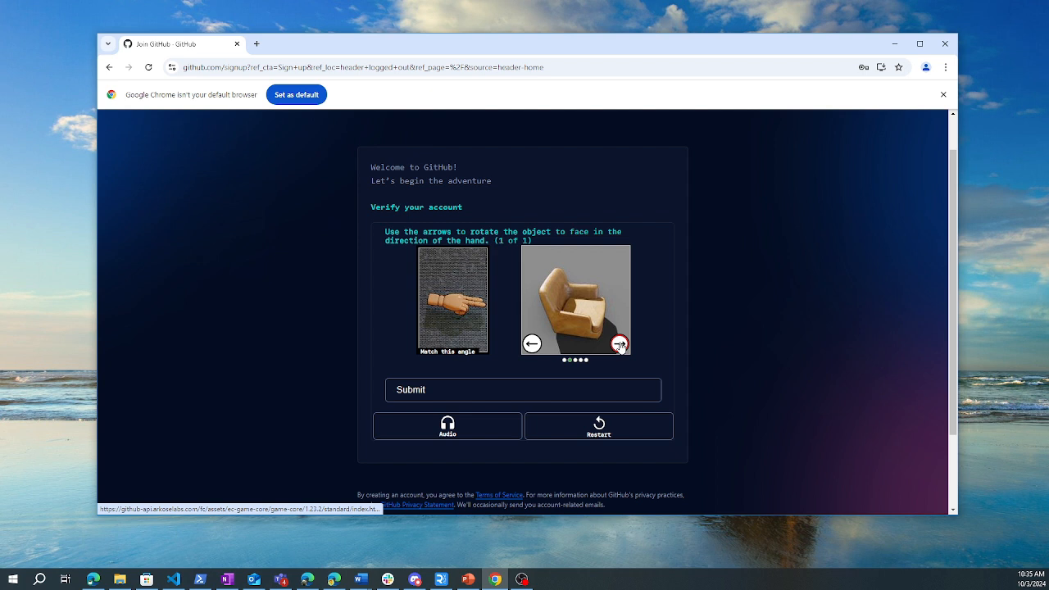
left_click(463, 391)
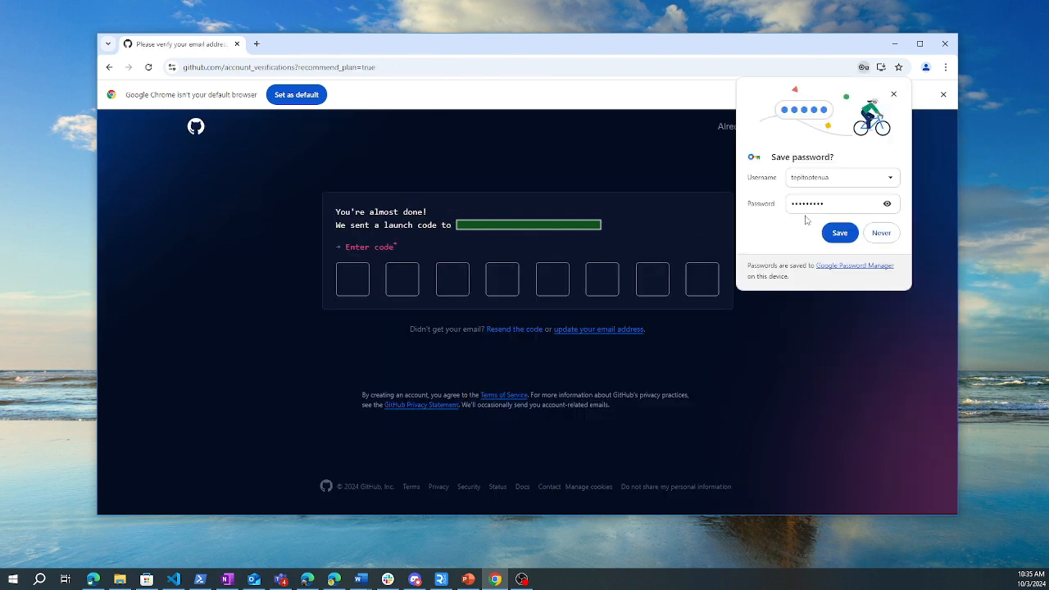
- Decline Chrome's password saving and enter the emailed launch code
left_click(879, 235)
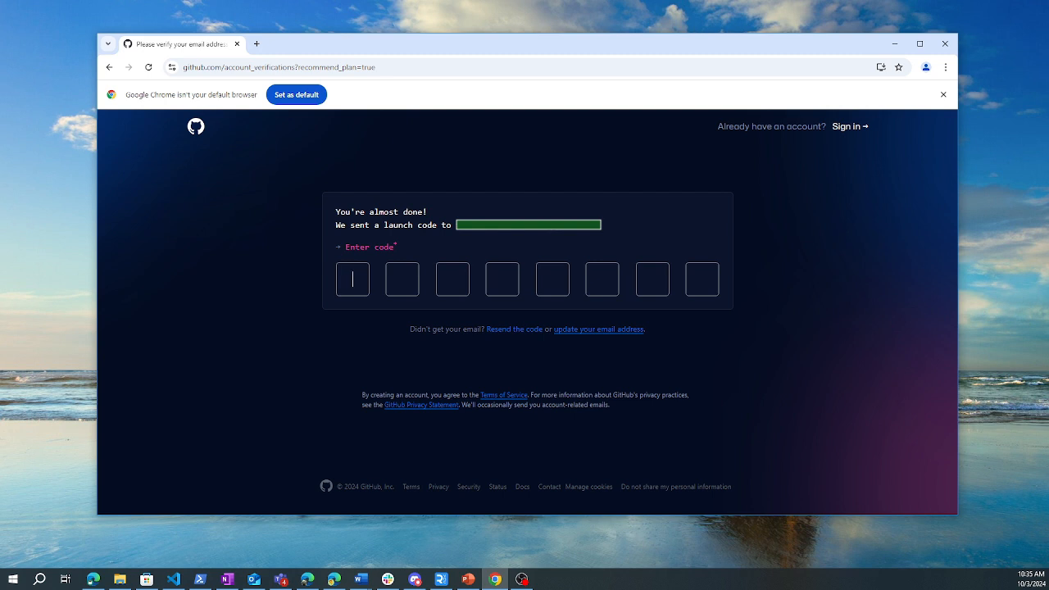
left_click(345, 285)
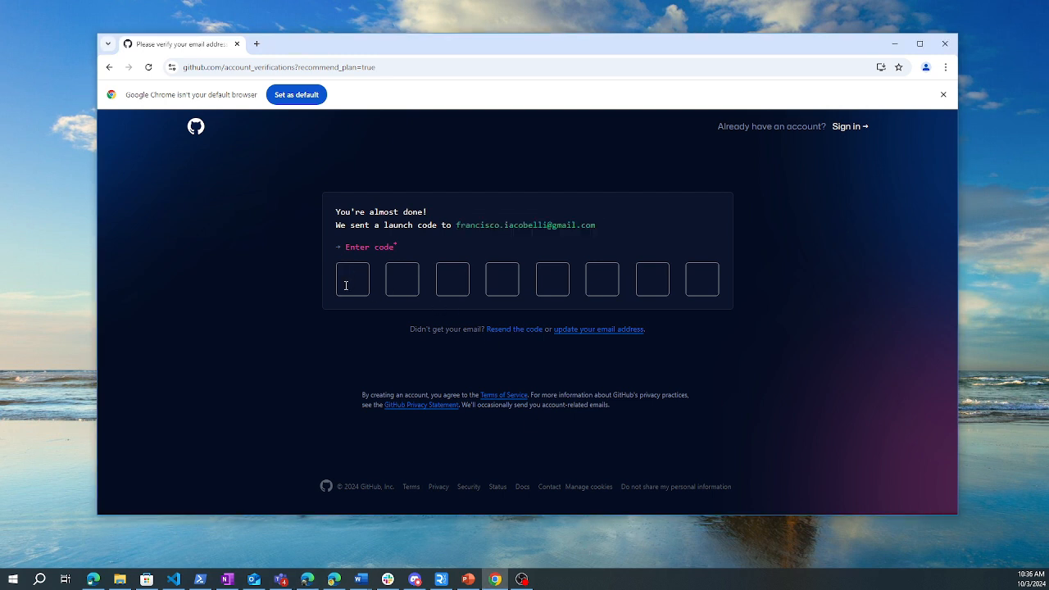
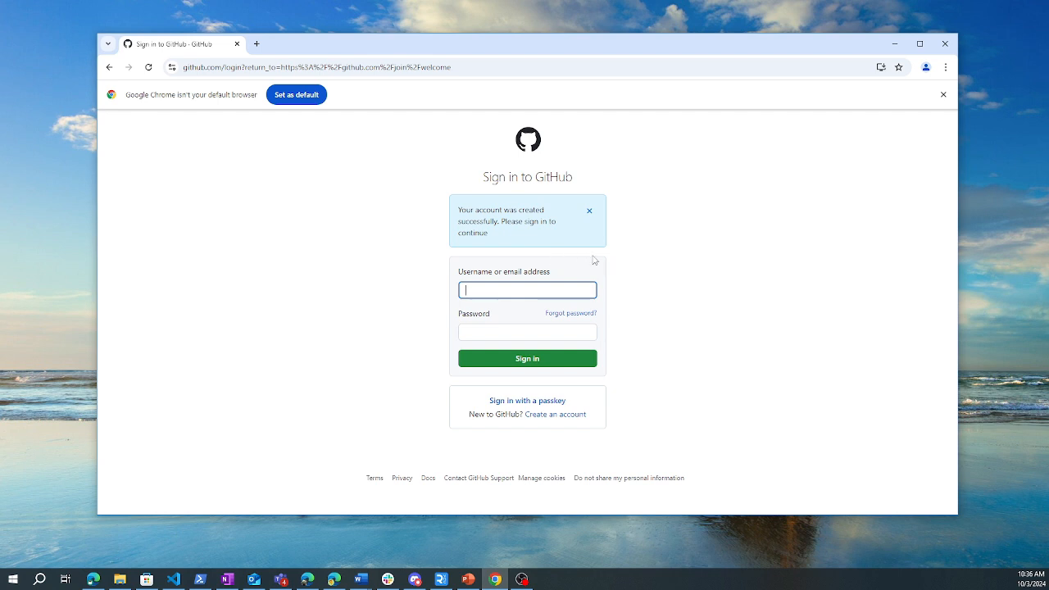
- Sign in with the new account's username and password
type("teprtootenua")
key("Tab")
type("••")
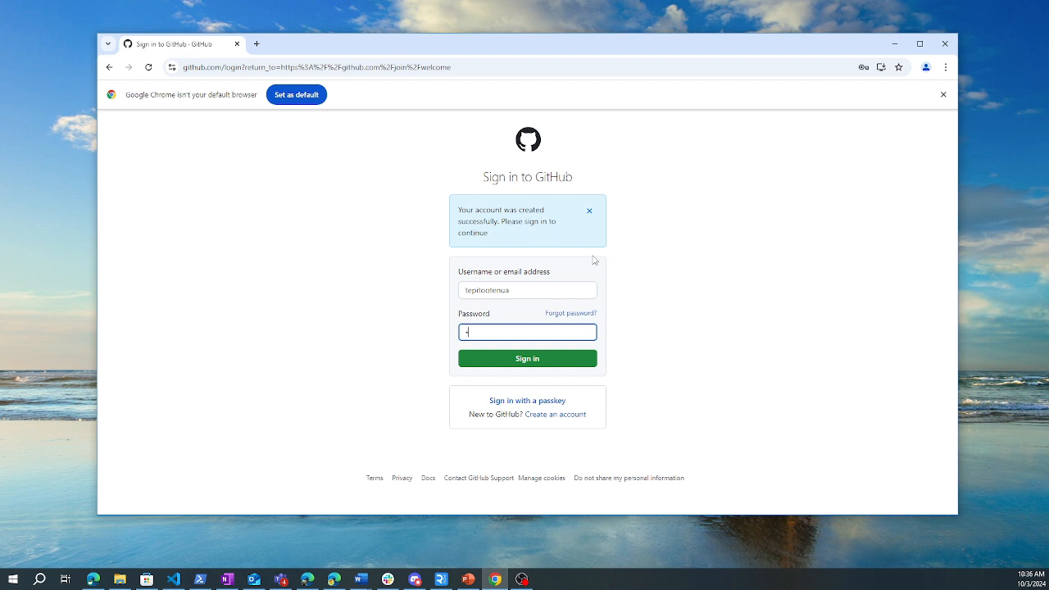
type("••••••")
left_click(536, 366)
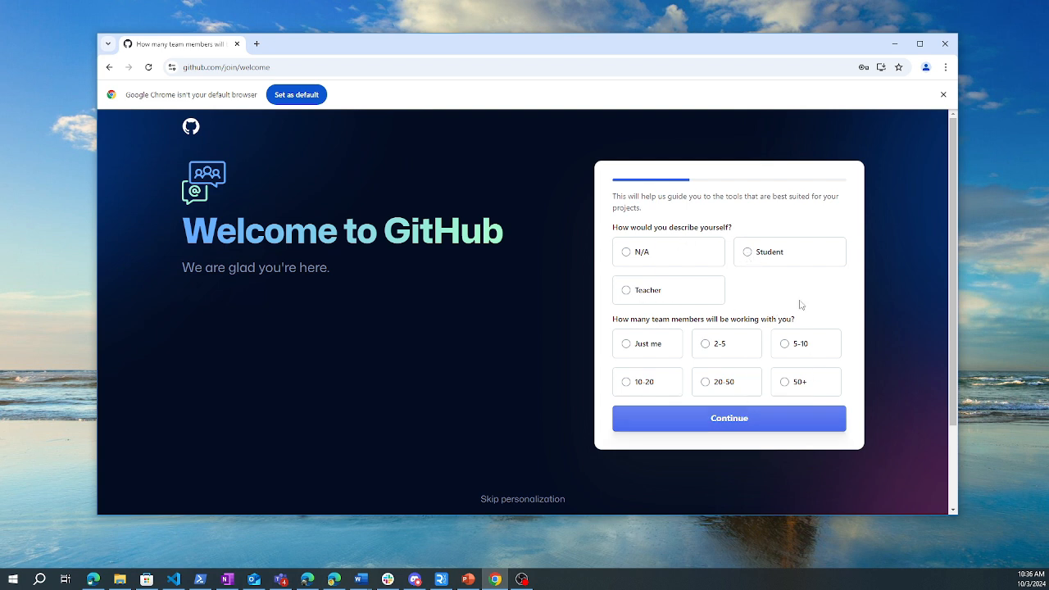
- Answer the first survey page with N/A for role and 2-5 for team size
left_click(625, 254)
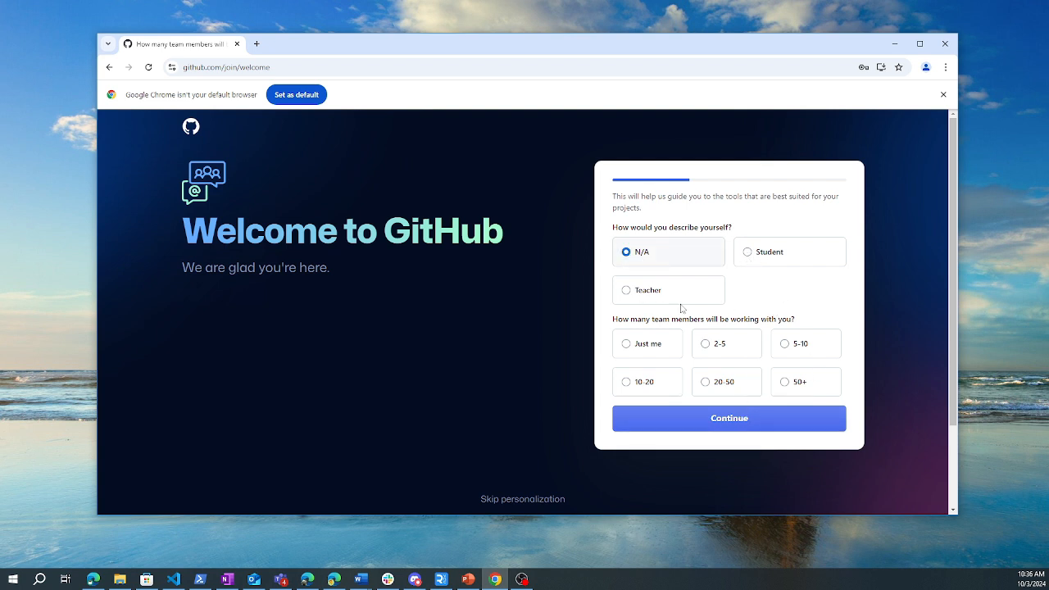
left_click(705, 344)
left_click(725, 419)
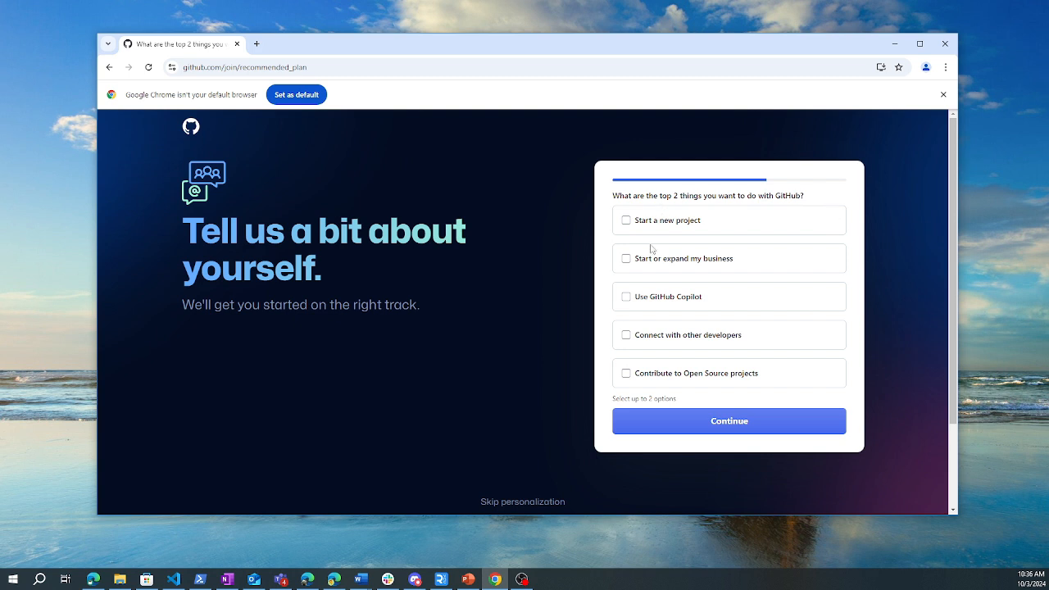
- Choose 'Start a new project' and 'Contribute to Open Source projects' as goals
left_click(625, 222)
left_click(627, 376)
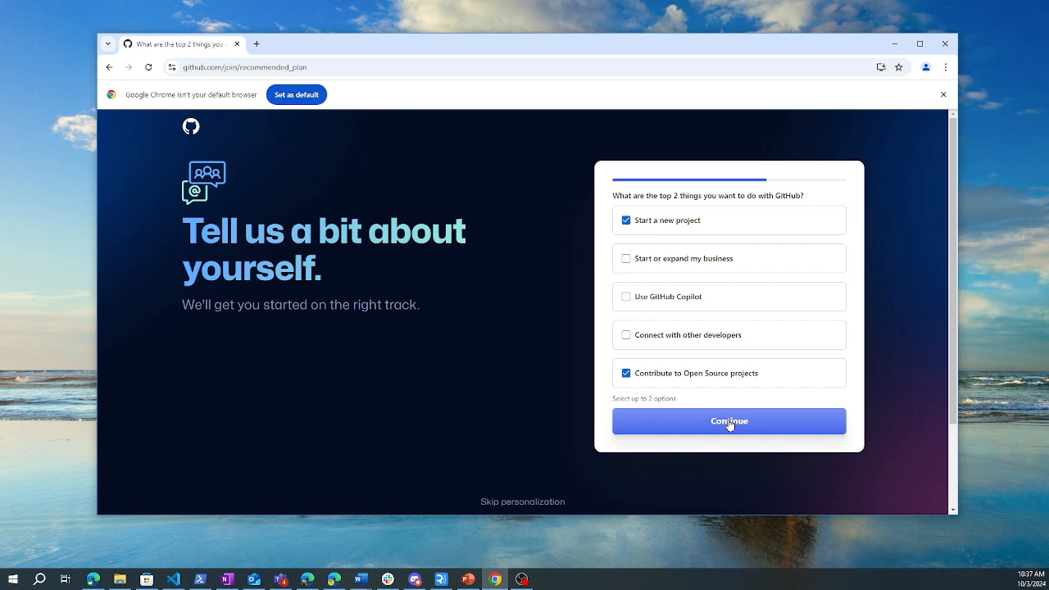
left_click(729, 421)
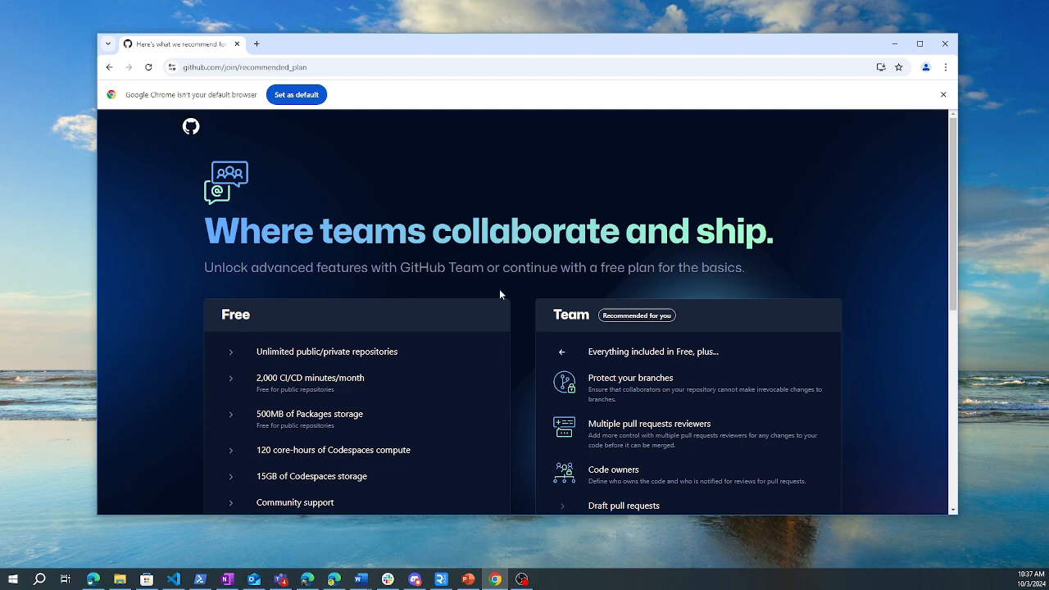
- Continue on the Free plan to reach the Home dashboard
scroll(499, 294, "down", 5)
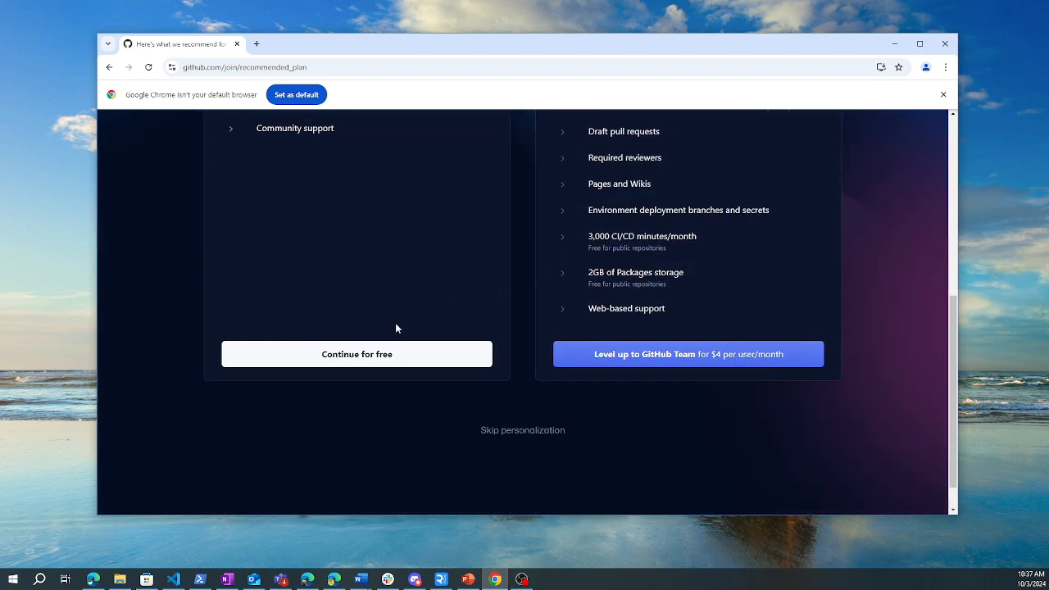
left_click(373, 355)
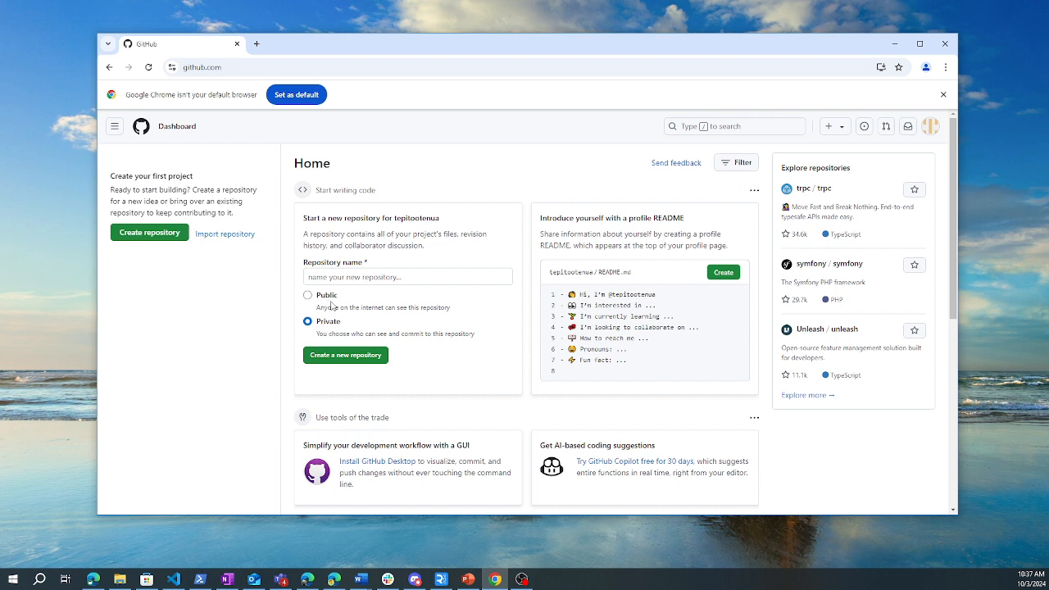
- Make the repository Public and name it 'dessert-recipes', fixing typos until it's available
left_click(309, 295)
left_click(336, 277)
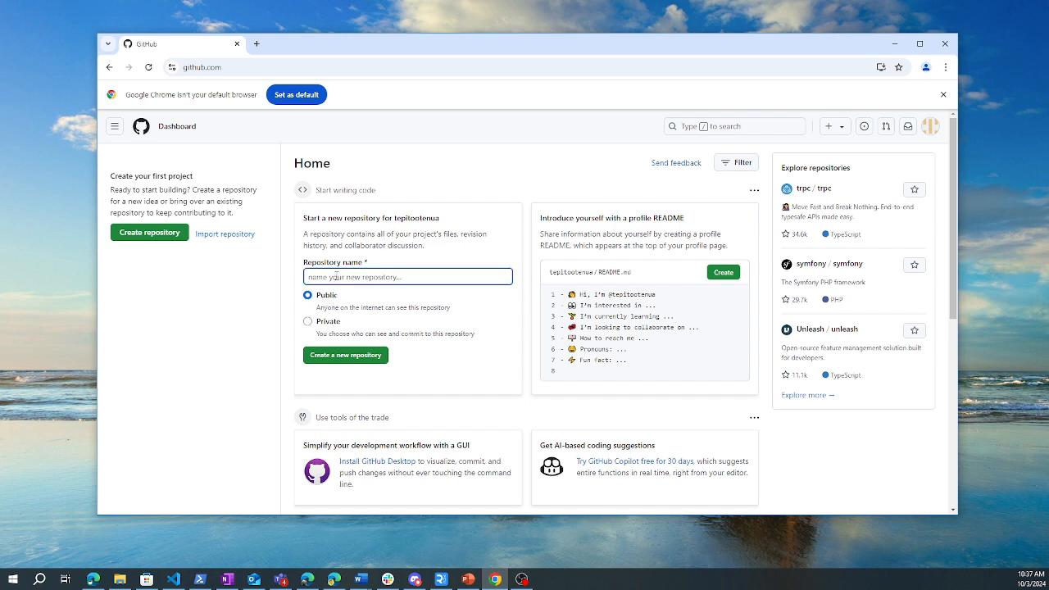
type("dessertRecp")
key("BackSpace")
key("BackSpace")
type("cipes")
left_click(336, 278)
type("-r")
left_click(339, 277)
key("BackSpace")
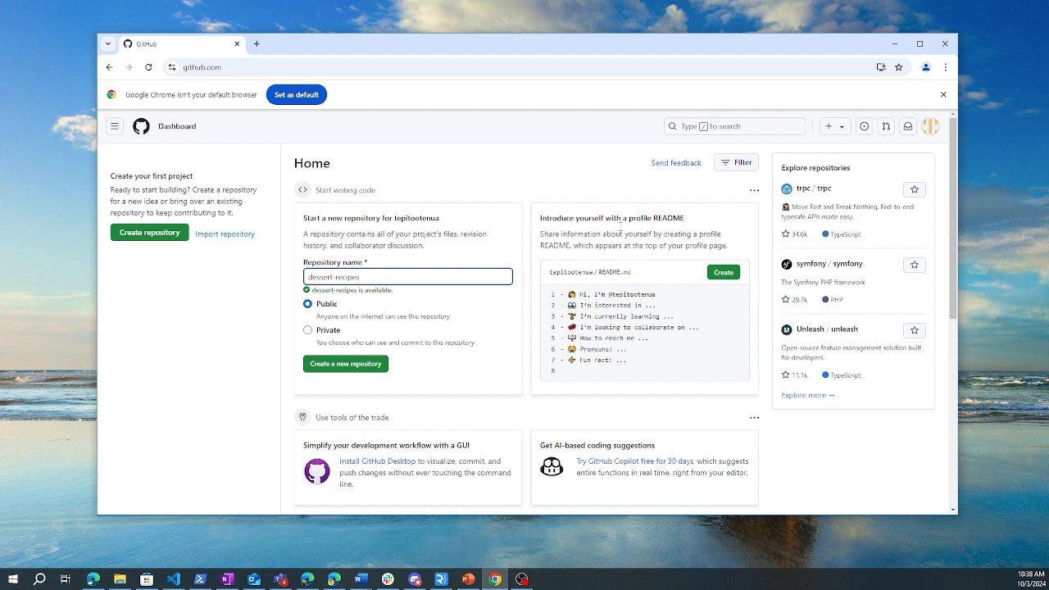
- Review the README option and the rest of the new-repository form
left_click_drag(653, 218, 685, 218)
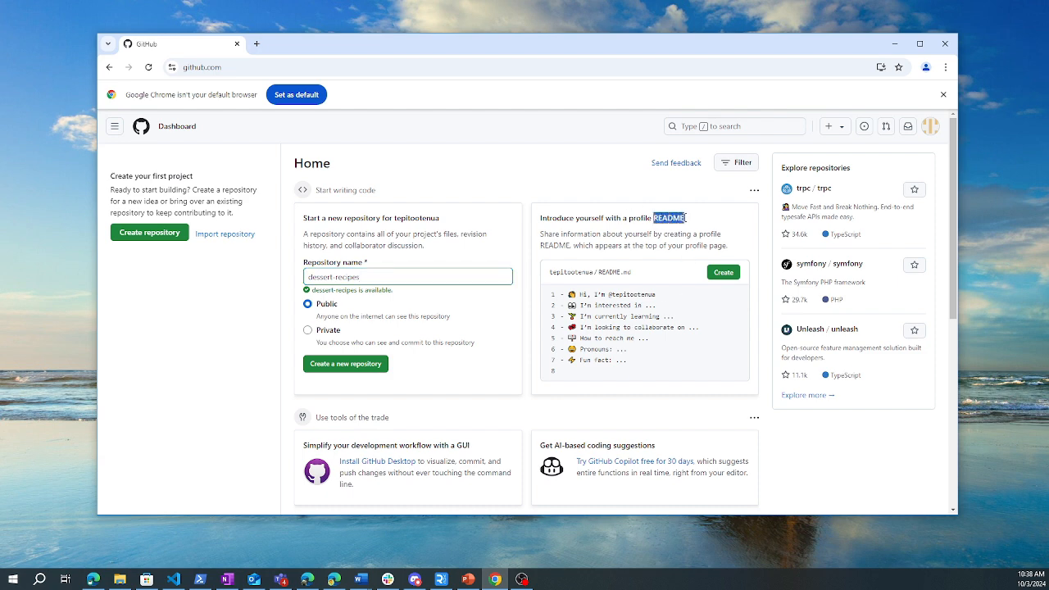
left_click(505, 254)
scroll(459, 392, "down", 1)
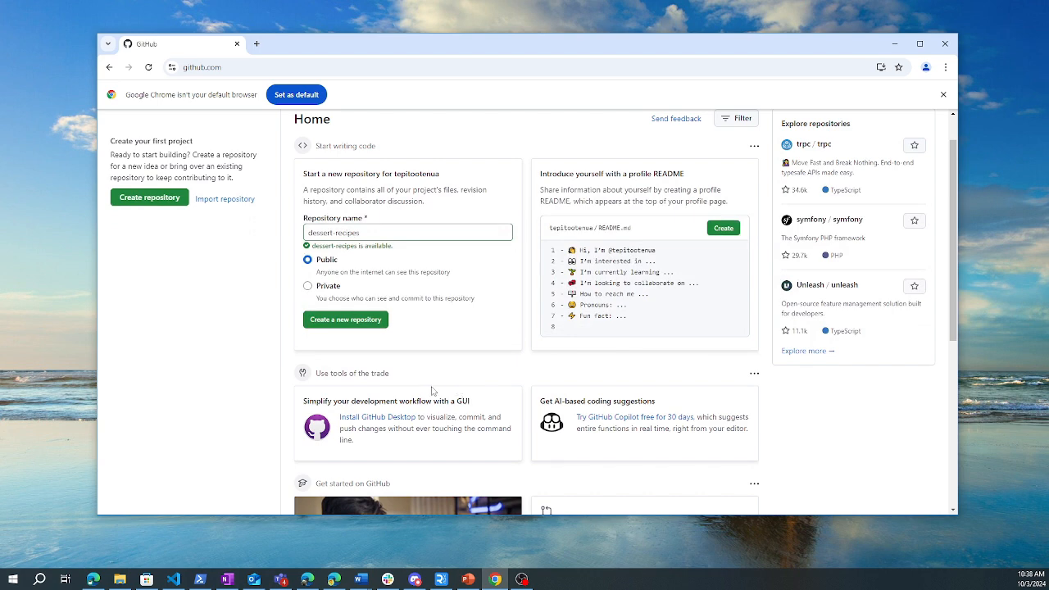
scroll(488, 386, "up", 1)
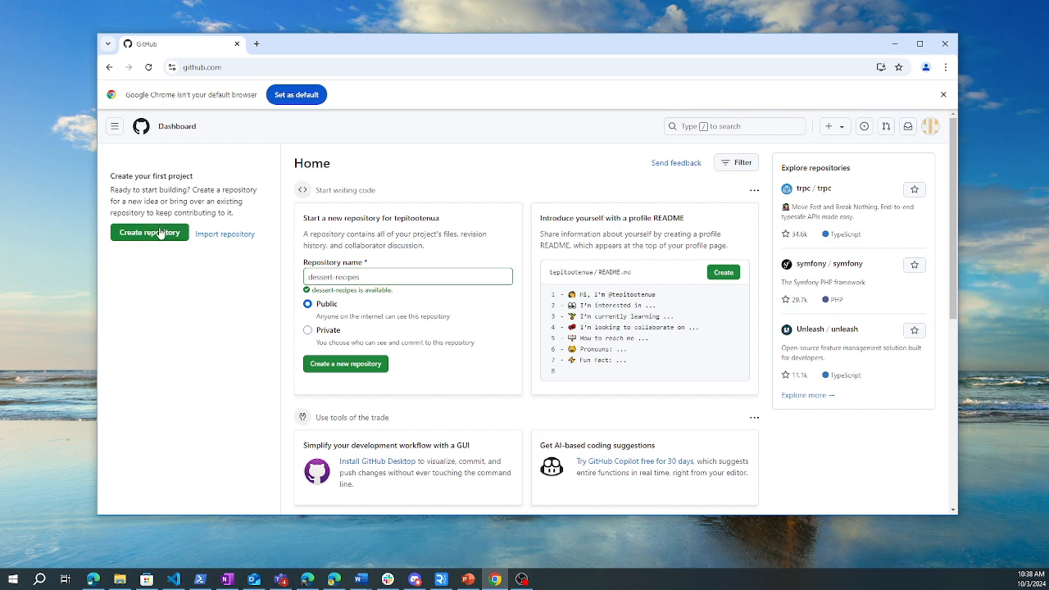
- Create the public dessert-recipes repository from the dashboard form
left_click(348, 365)
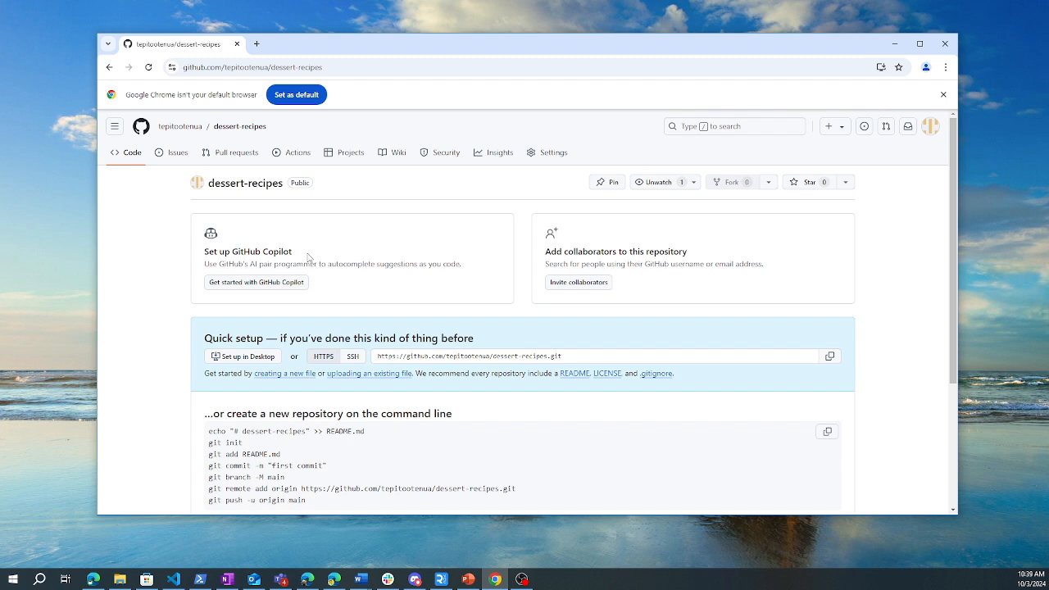
- Invite a collaborator to dessert-recipes by username, then go back to the Code tab
left_click(578, 284)
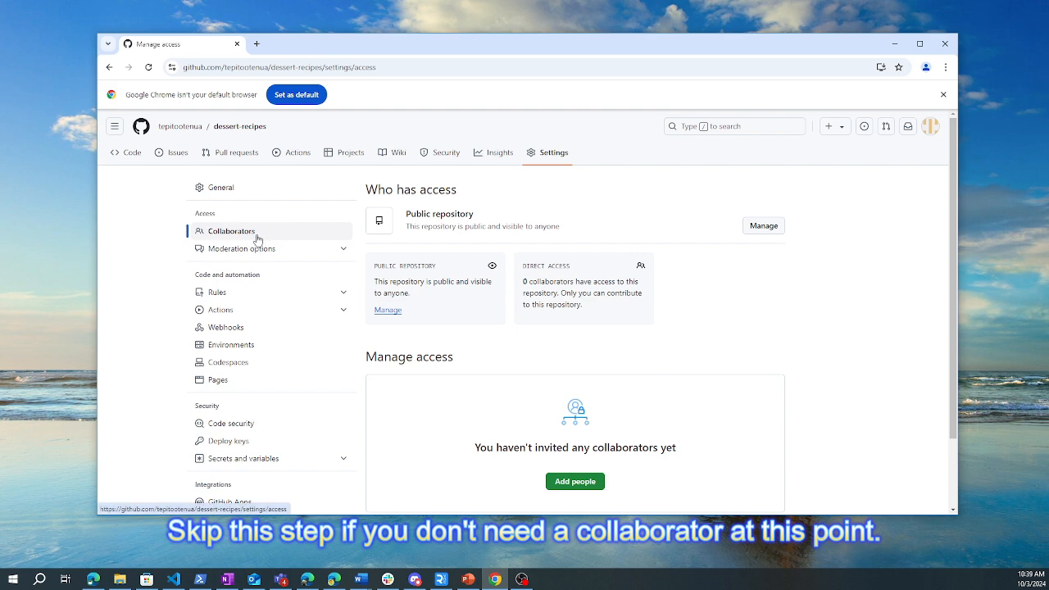
scroll(509, 354, "down", 1)
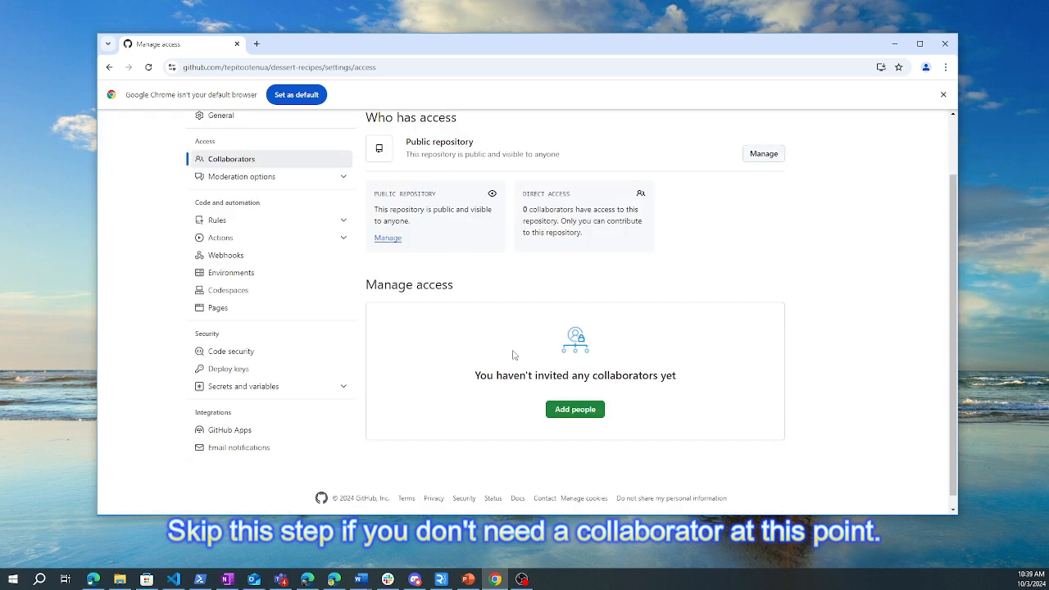
left_click(572, 398)
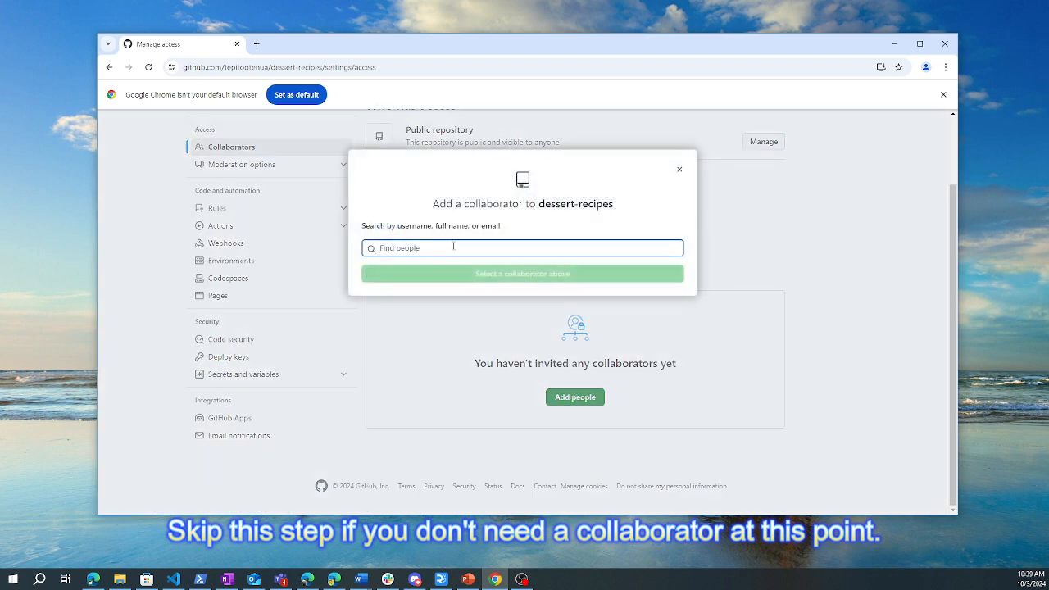
left_click(447, 285)
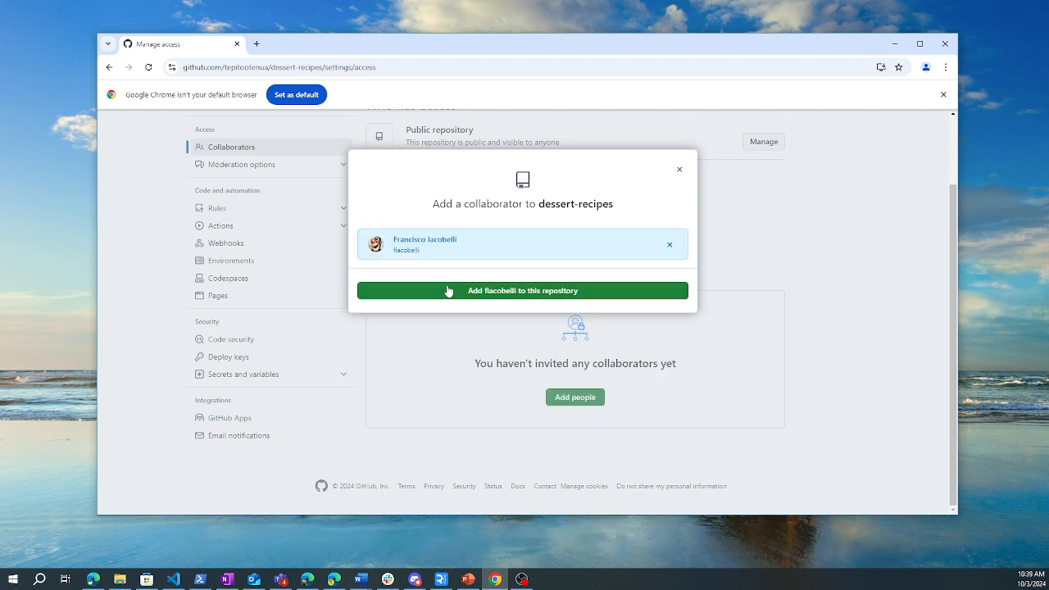
left_click(524, 292)
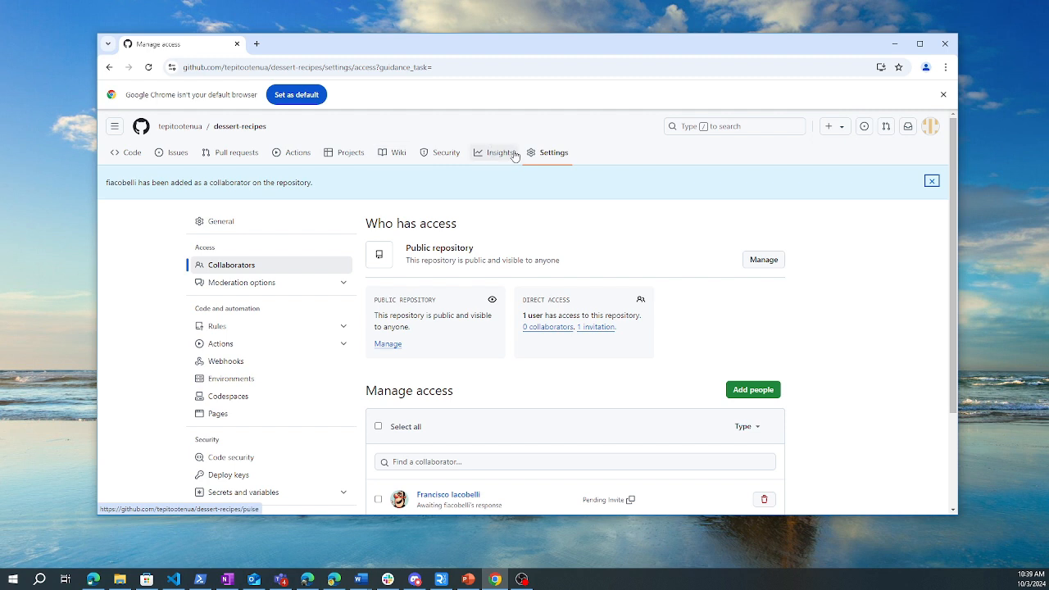
left_click(134, 154)
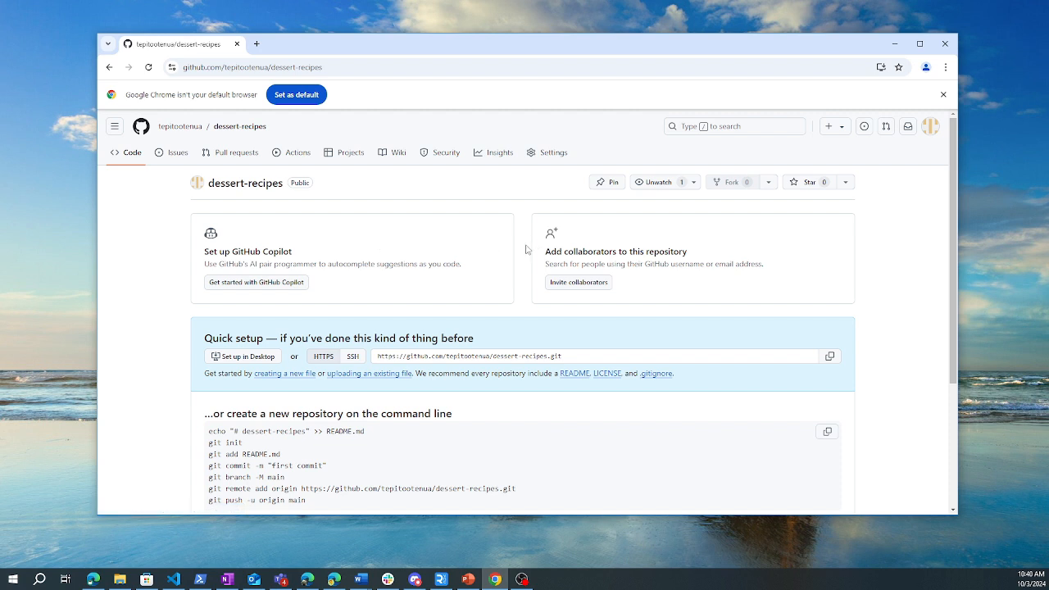
scroll(549, 279, "down", 1)
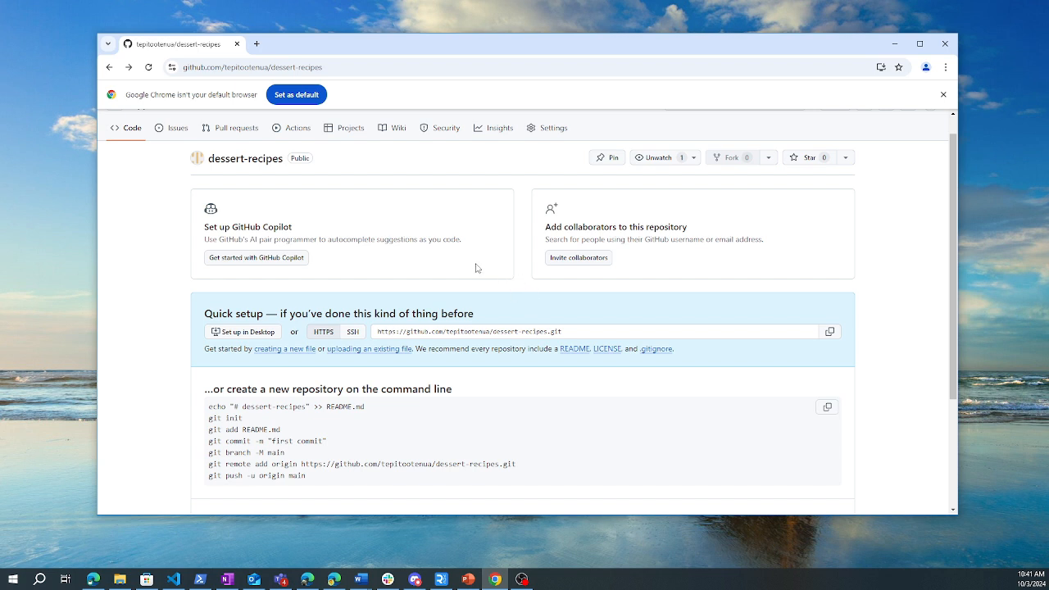
scroll(508, 303, "down", 1)
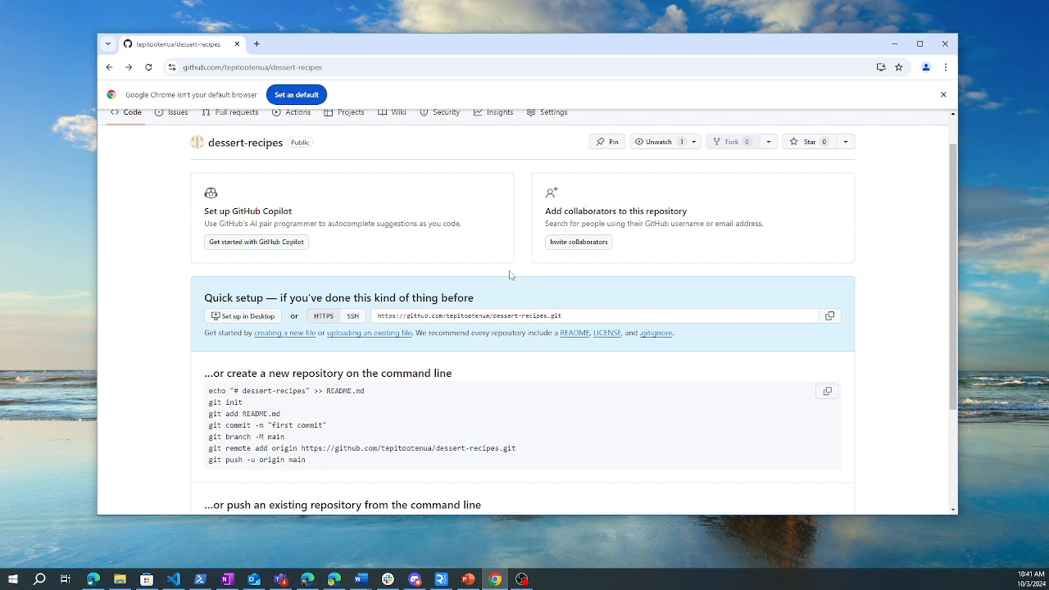
- Start a new README.md and place the cursor after the dessert-recipes heading on line 1
left_click(571, 334)
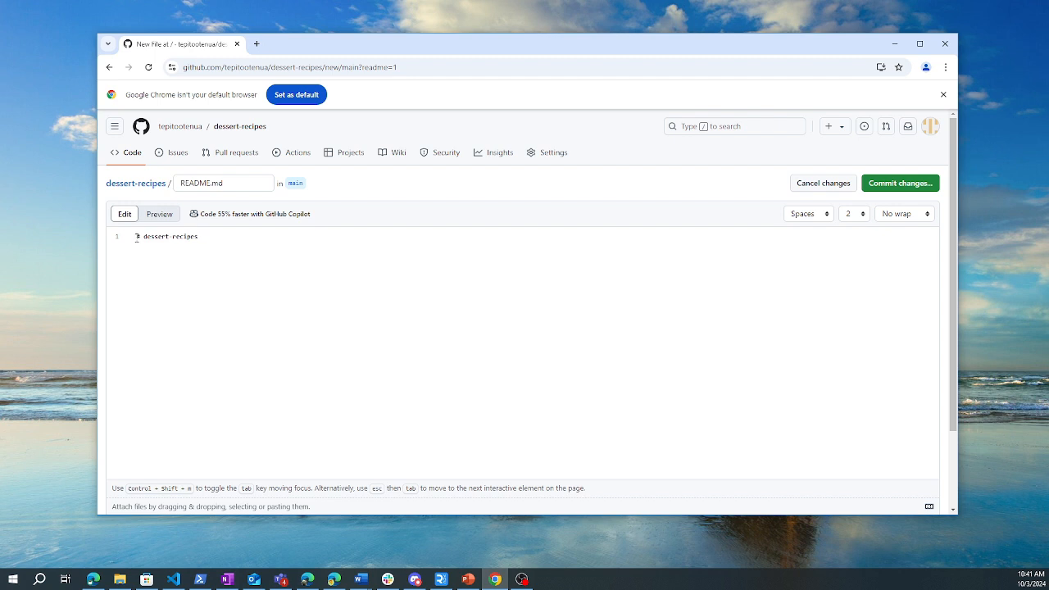
left_click_drag(141, 237, 200, 238)
left_click(206, 244)
- Add a '## Description' heading and a sentence about favorite dessert recipes, inviting sweet-tooth collaborators
type("##")
type(" Descriptio")
type("n ")
type("This")
type("pository")
type(" collects my fa")
type("vo")
type("rite recip")
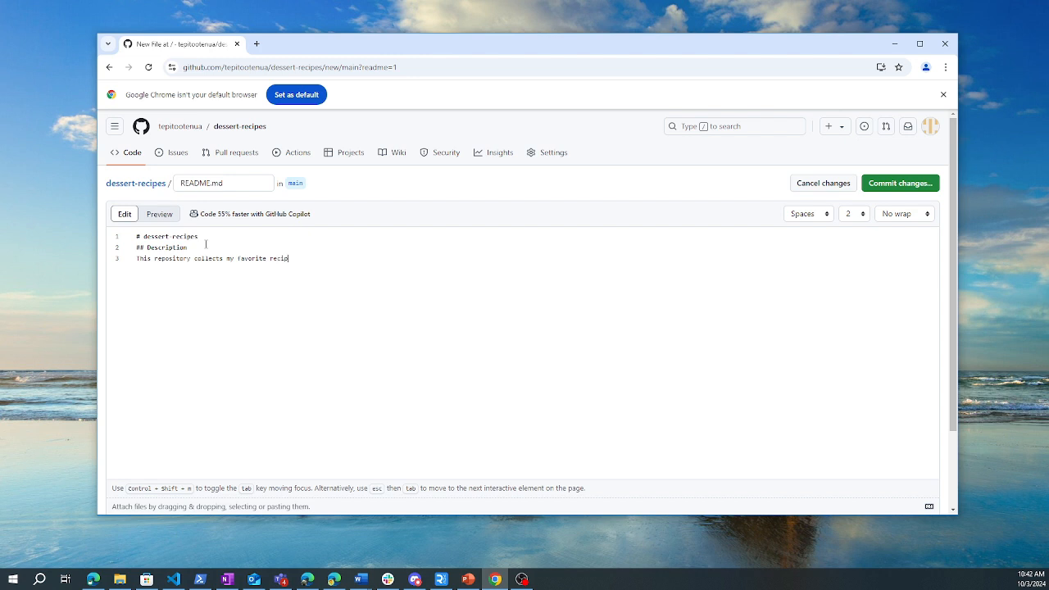
type("es for desserts. All of you with a sweet tooth are welcome to collabora")
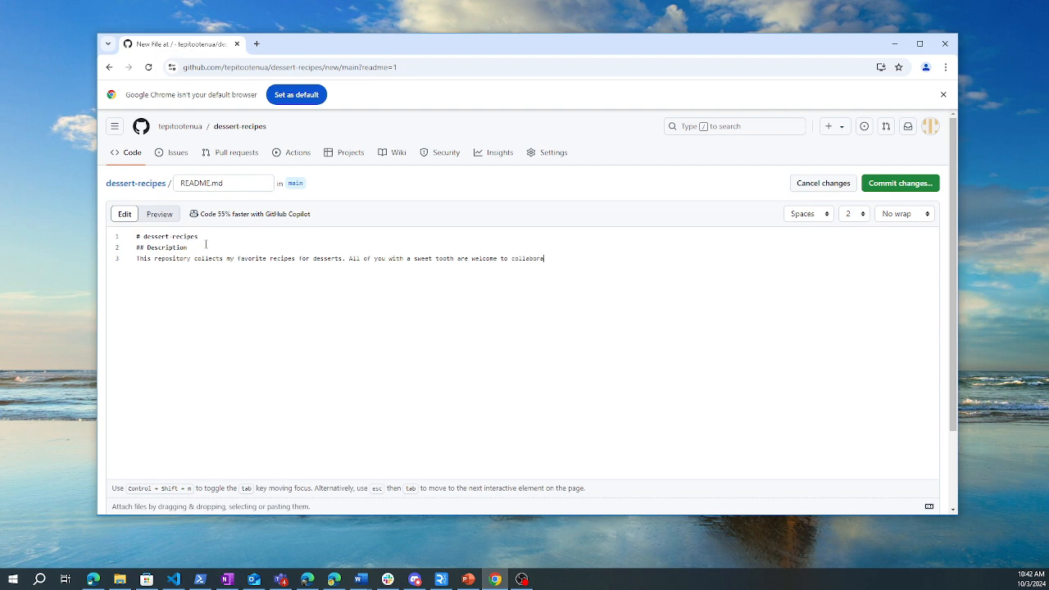
type("te.")
key("Return")
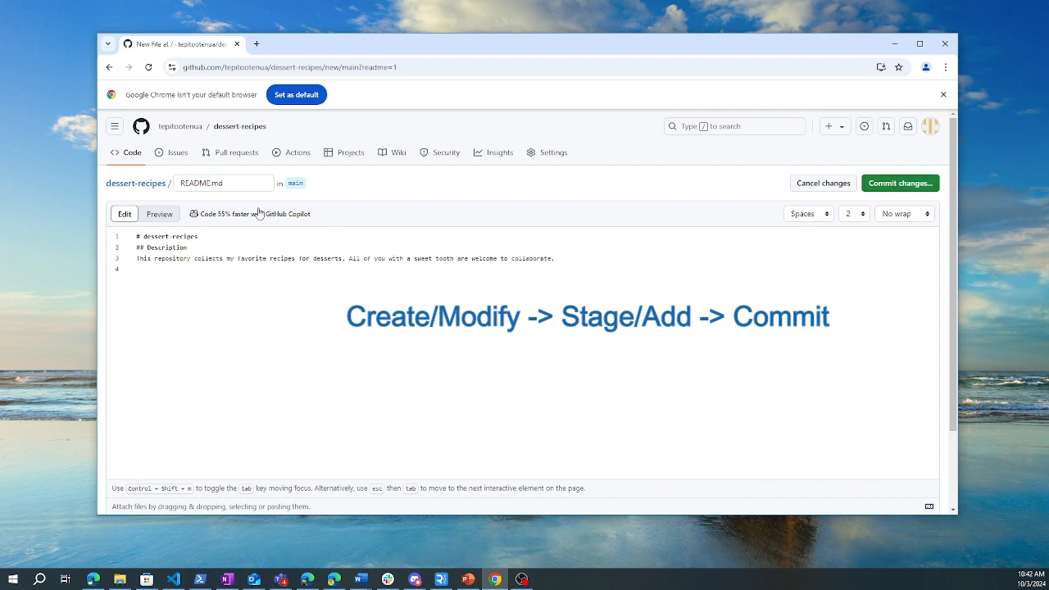
- Preview the rendered README, go back to the source, and bring up the 'Create README.md' commit dialog
left_click(158, 217)
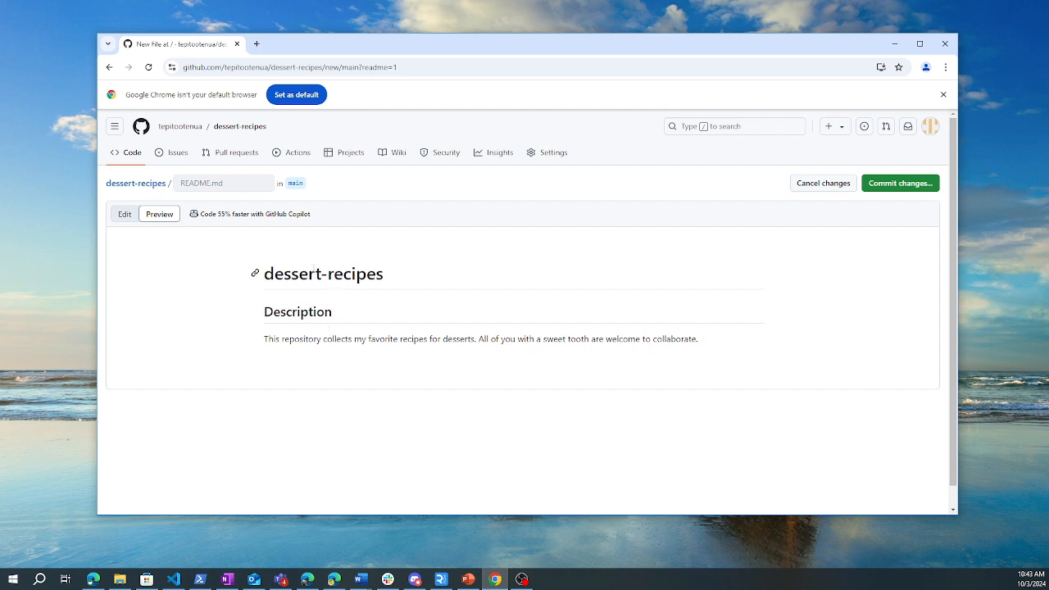
left_click(123, 215)
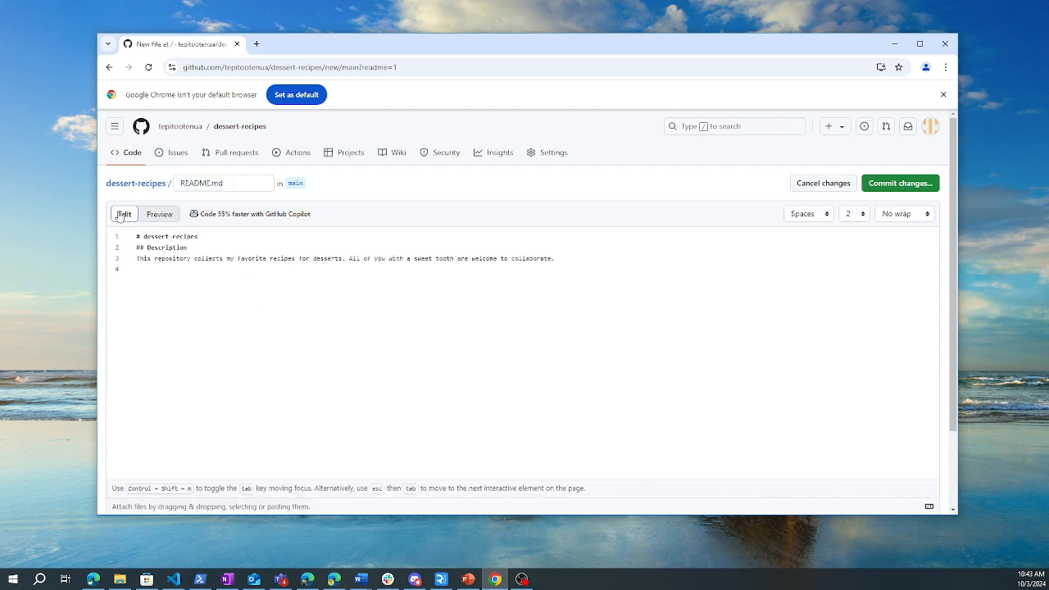
left_click(894, 189)
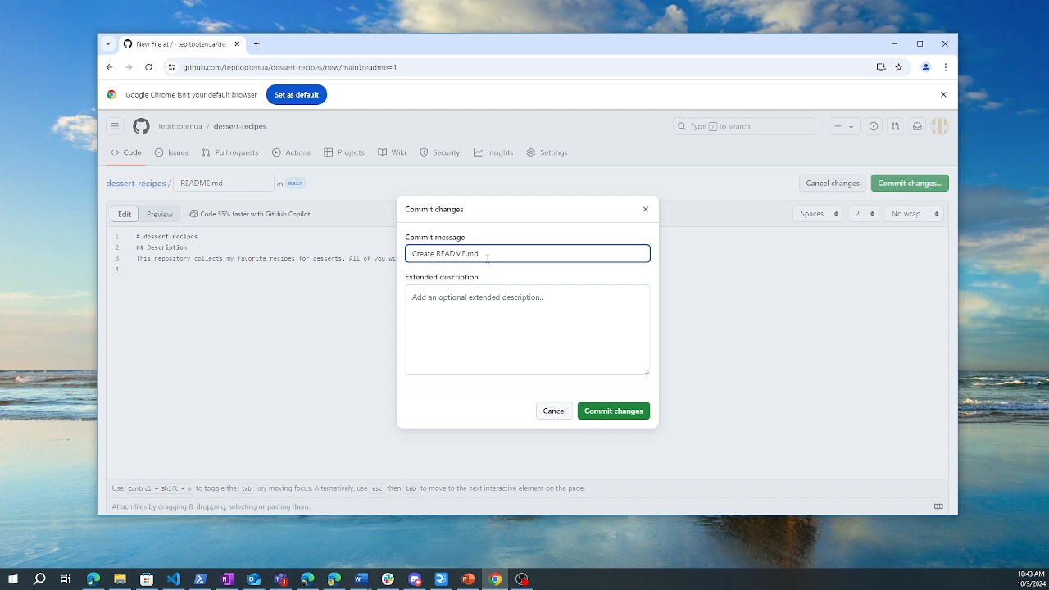
- Commit README.md to main with the extended description 'initial description'
left_click(478, 296)
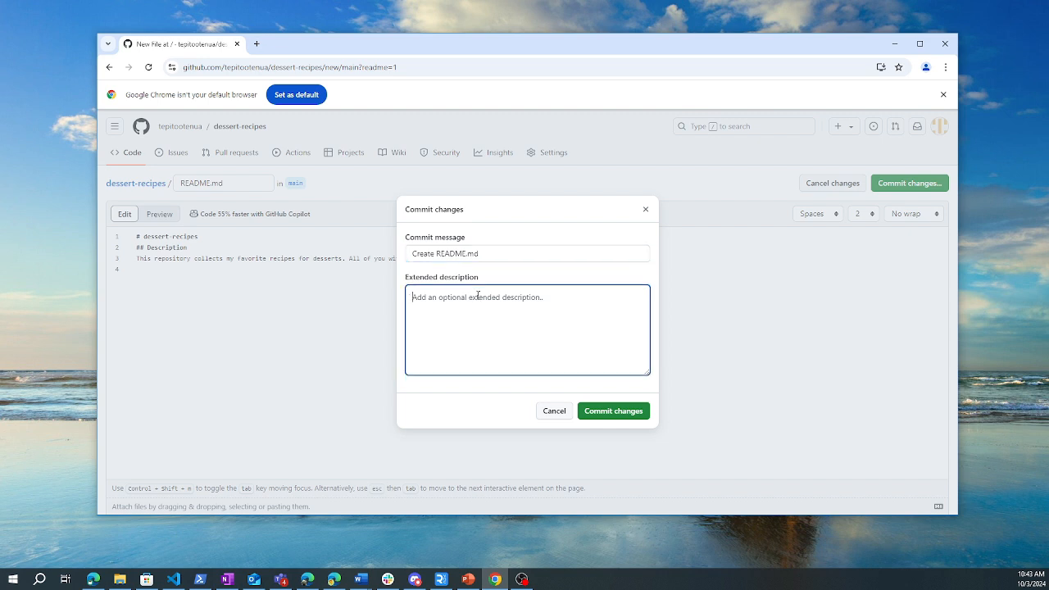
type("initial description")
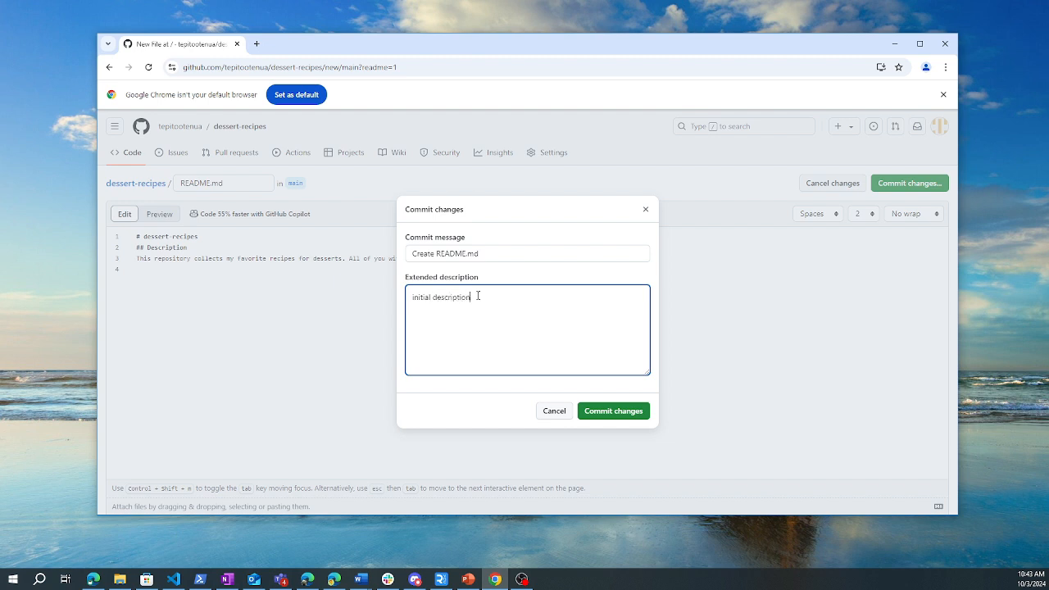
left_click(613, 412)
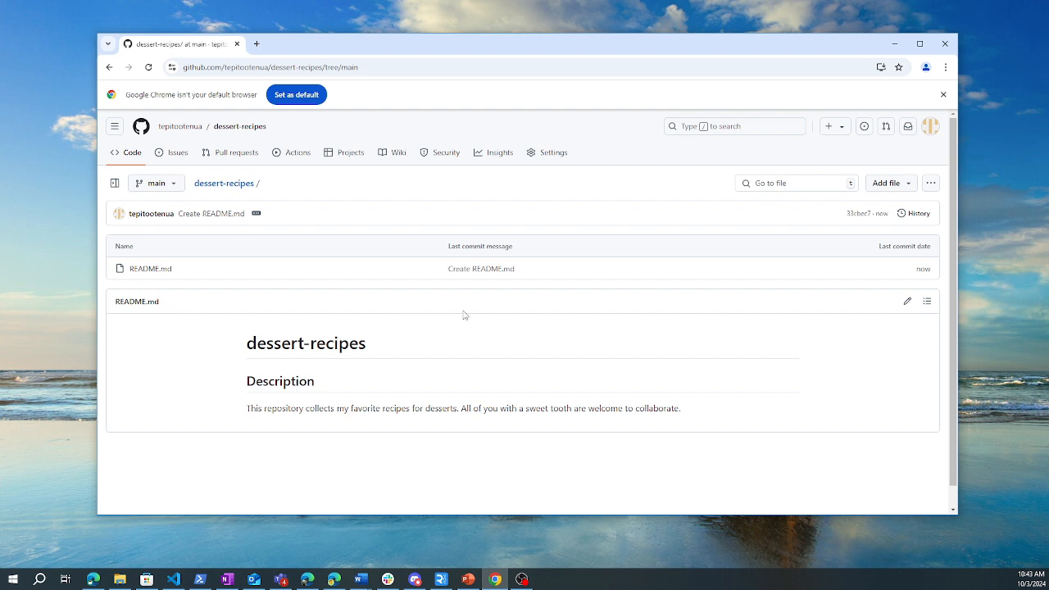
- Create a new blank file in dessert-recipes from the Add file menu
left_click(904, 184)
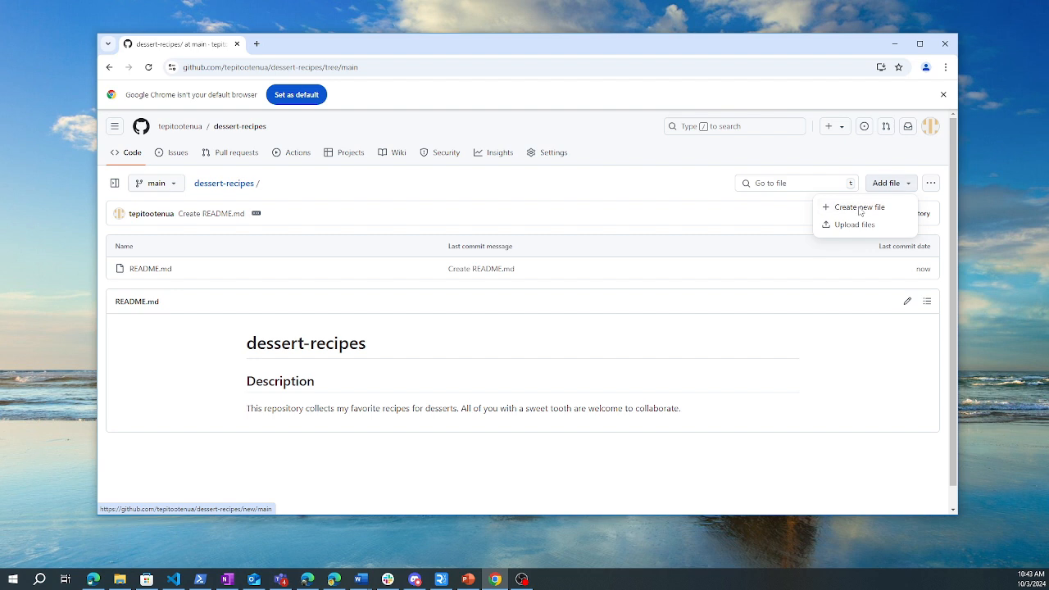
left_click(859, 209)
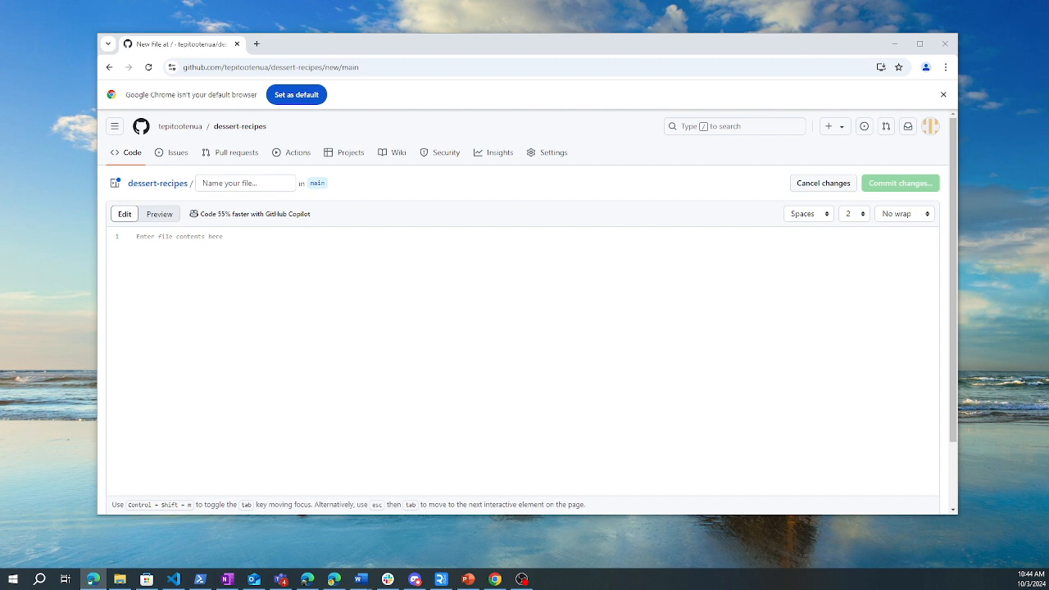
- Type an 'Ingredients' heading, paste the cupcake ingredient list, and name the file 'cupcakes'
left_click(225, 245)
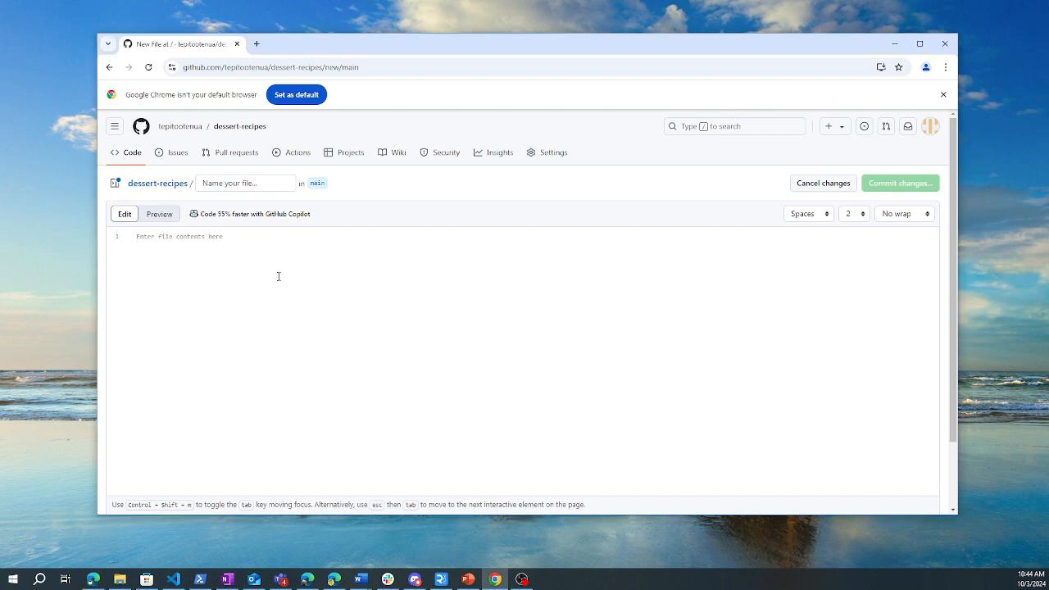
type("Ingredients.")
key("ctrl+v")
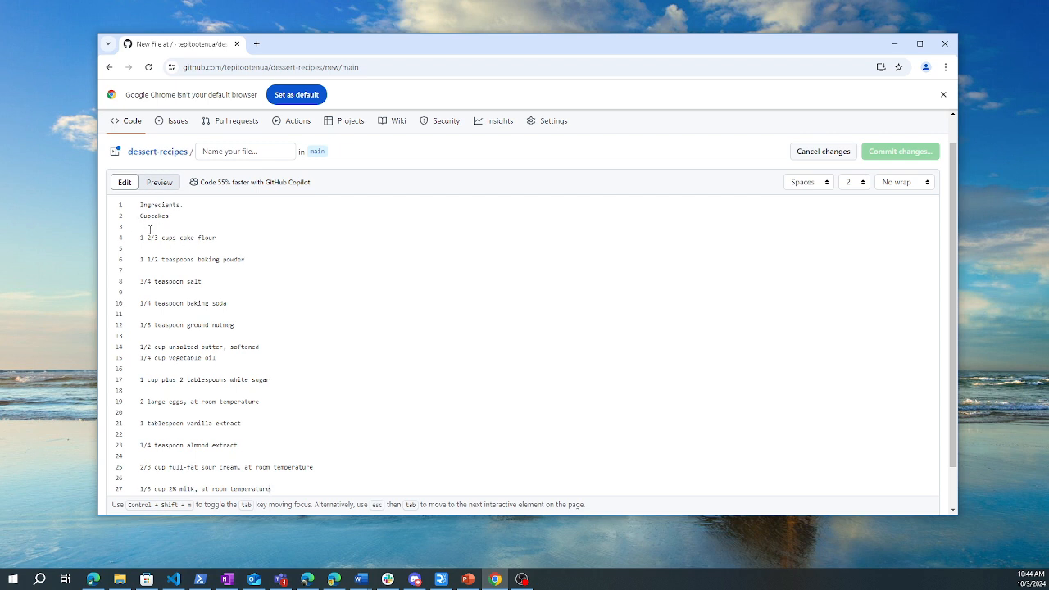
key("BackSpace")
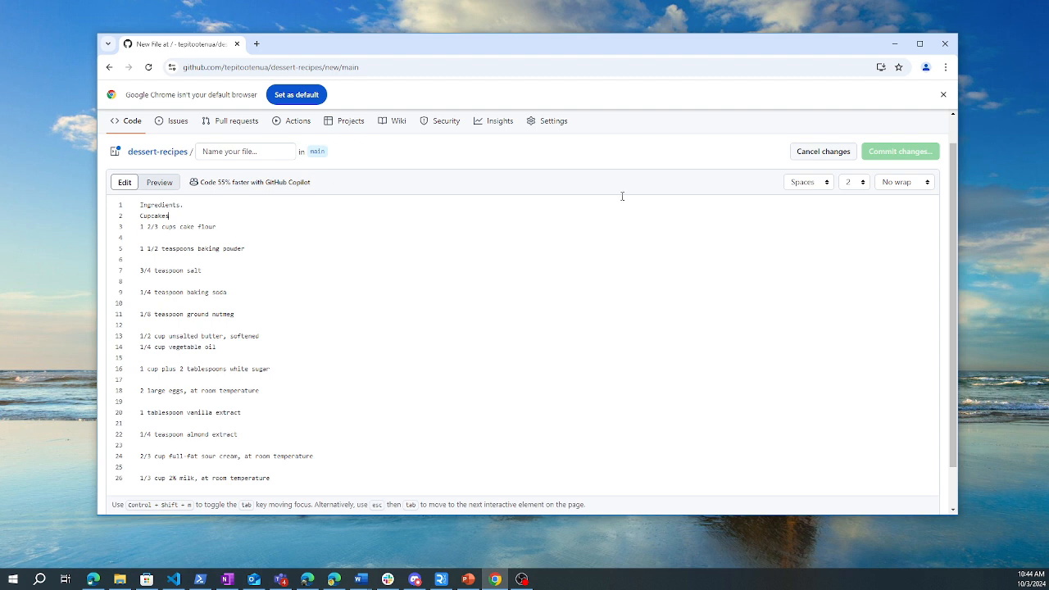
left_click(258, 152)
type("cupca")
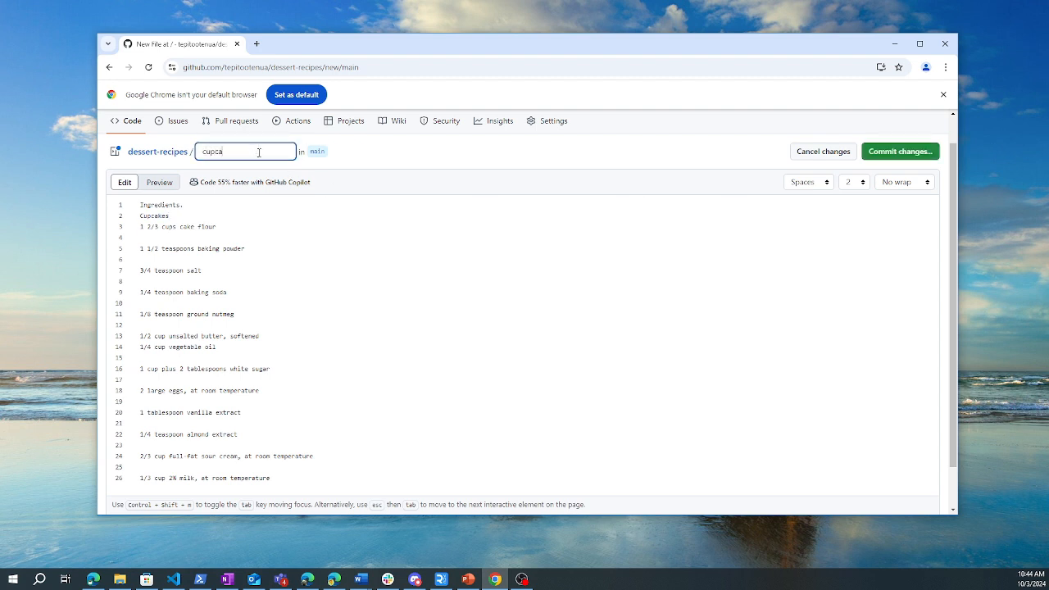
type("kes")
- Remove the blank lines between ingredients, from the flour down to the milk
left_click(141, 239)
key("BackSpace")
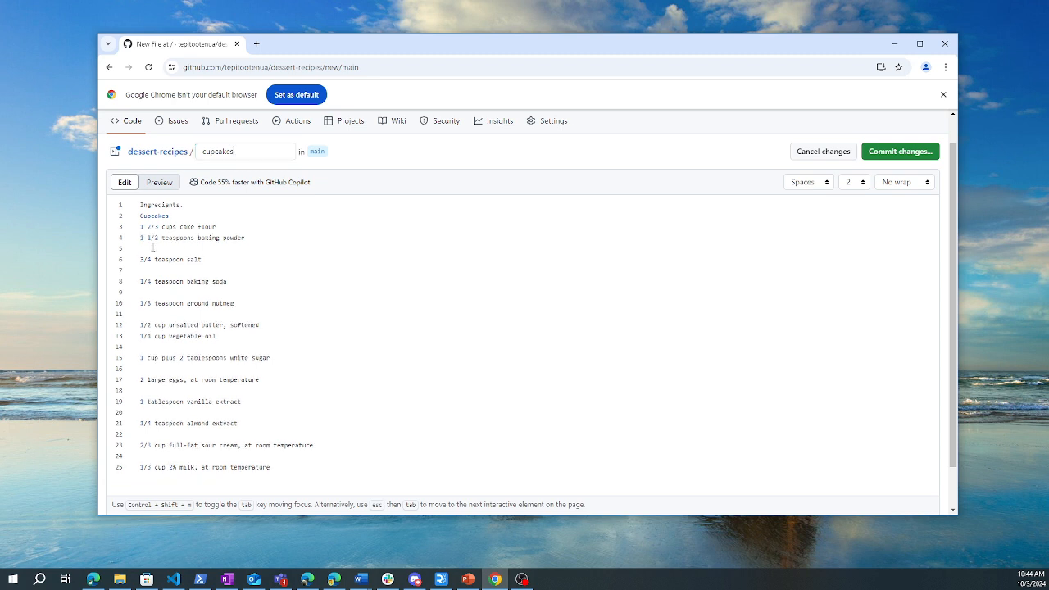
key("Delete")
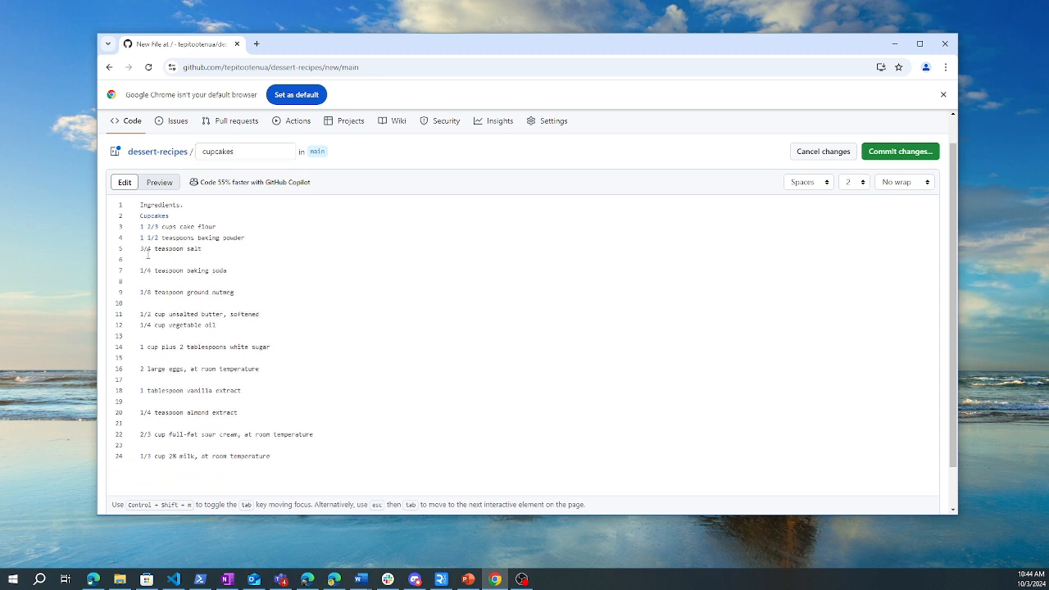
left_click(150, 260)
key("BackSpace")
left_click(149, 270)
key("BackSpace")
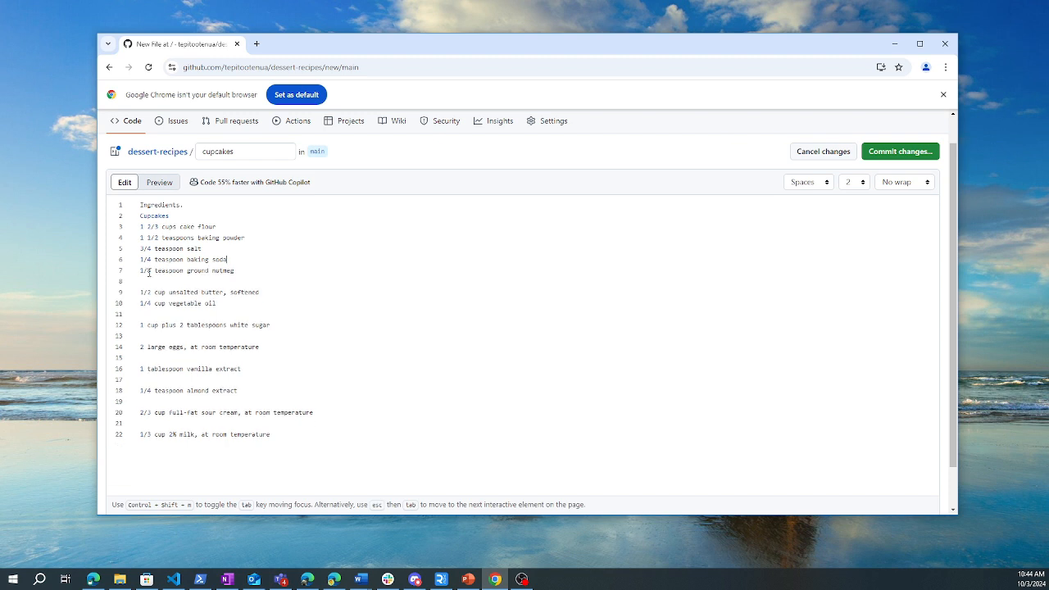
left_click(148, 281)
key("BackSpace")
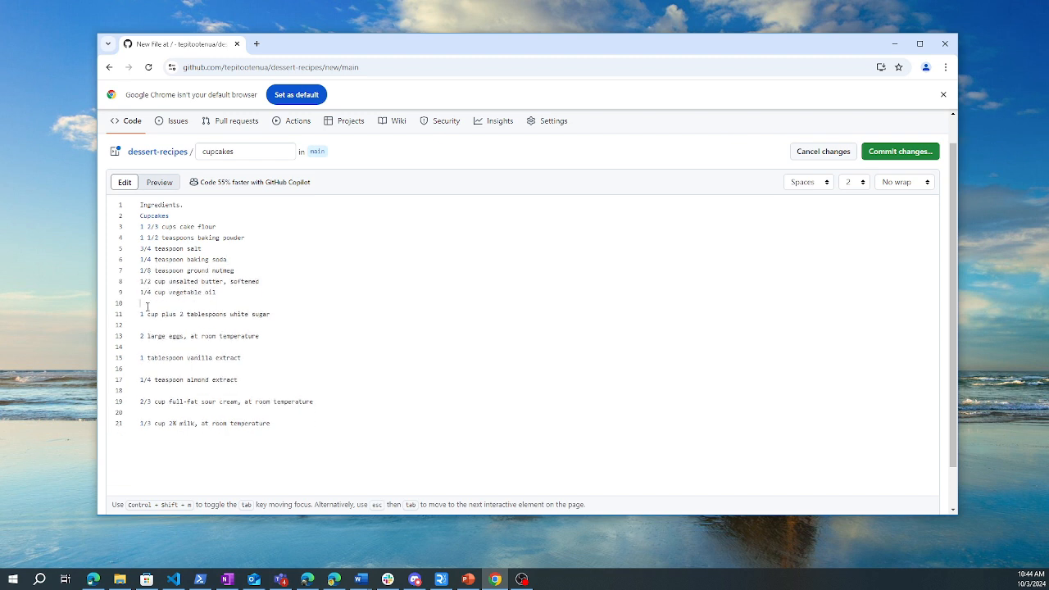
key("Delete")
left_click(148, 313)
key("BackSpace")
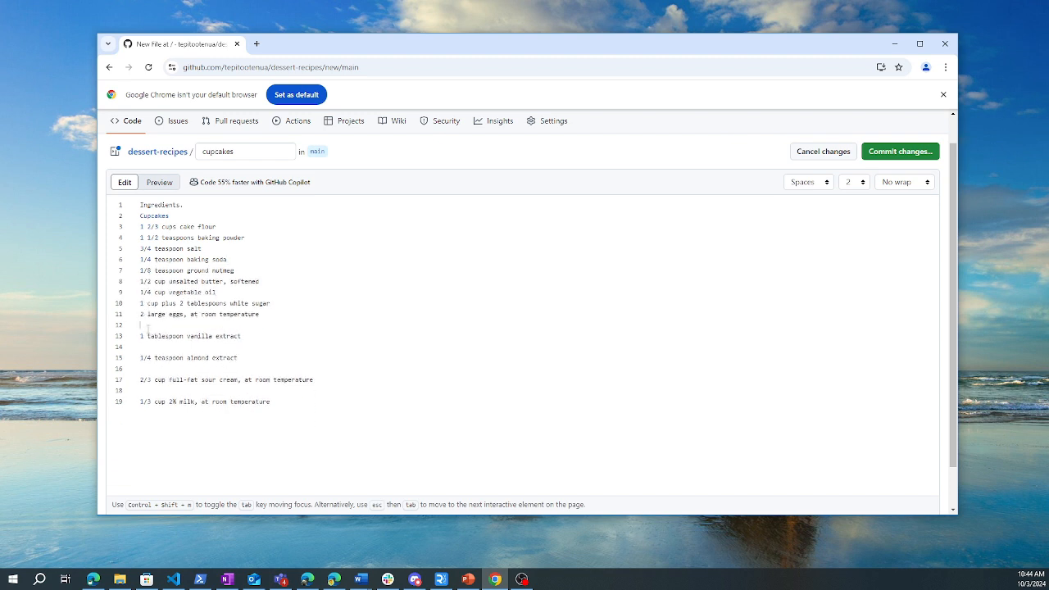
key("Delete")
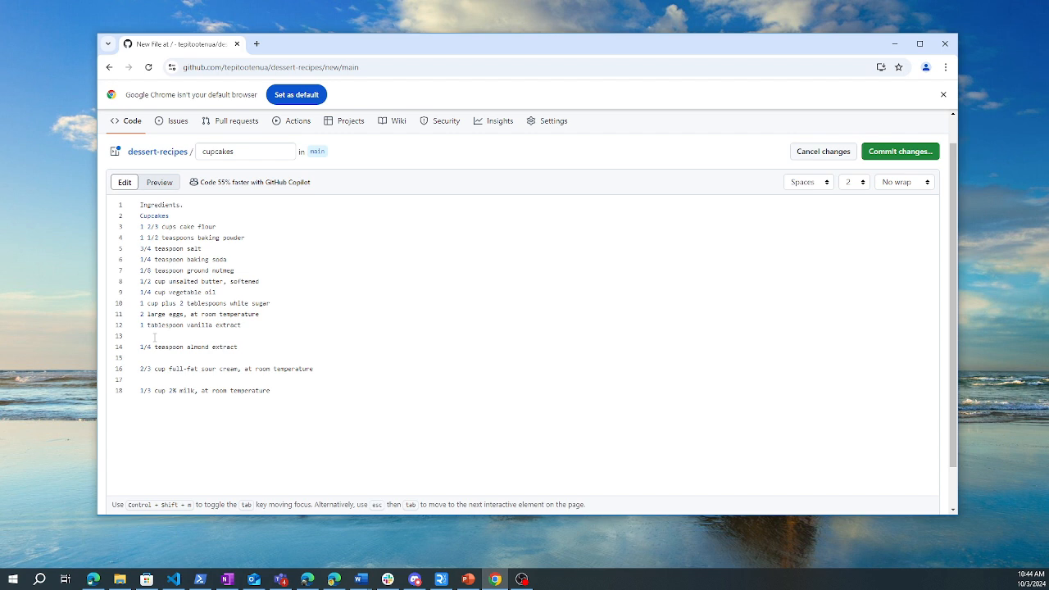
left_click(154, 336)
key("Delete")
left_click(154, 347)
key("Delete")
left_click(154, 357)
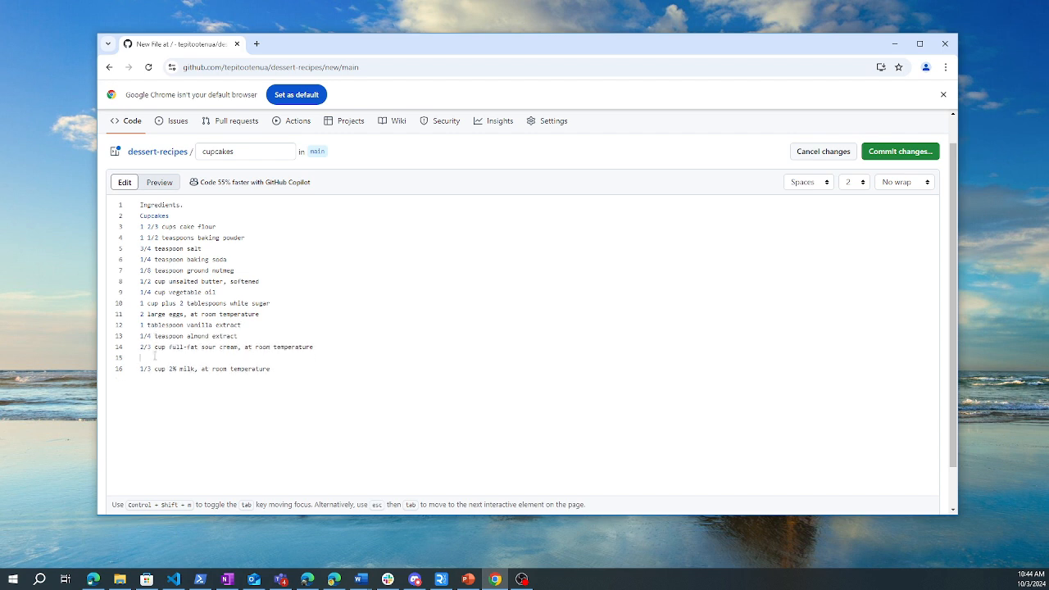
key("BackSpace")
left_click(282, 362)
- Add a 'Directions' heading below the ingredients and fetch the directions from the other window
key("Return")
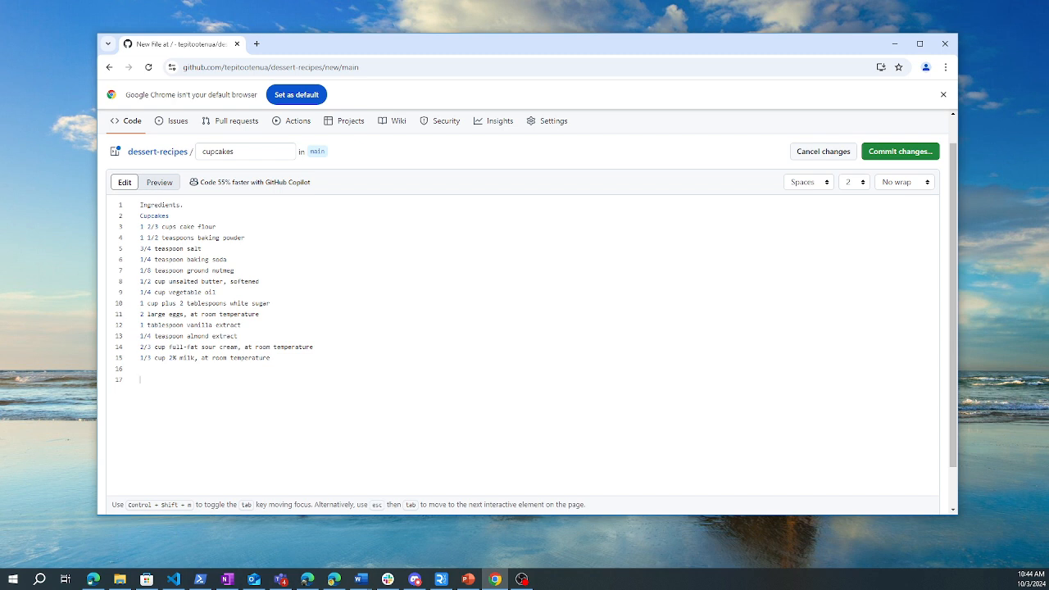
type("Directions")
key("Return")
key("alt+Tab")
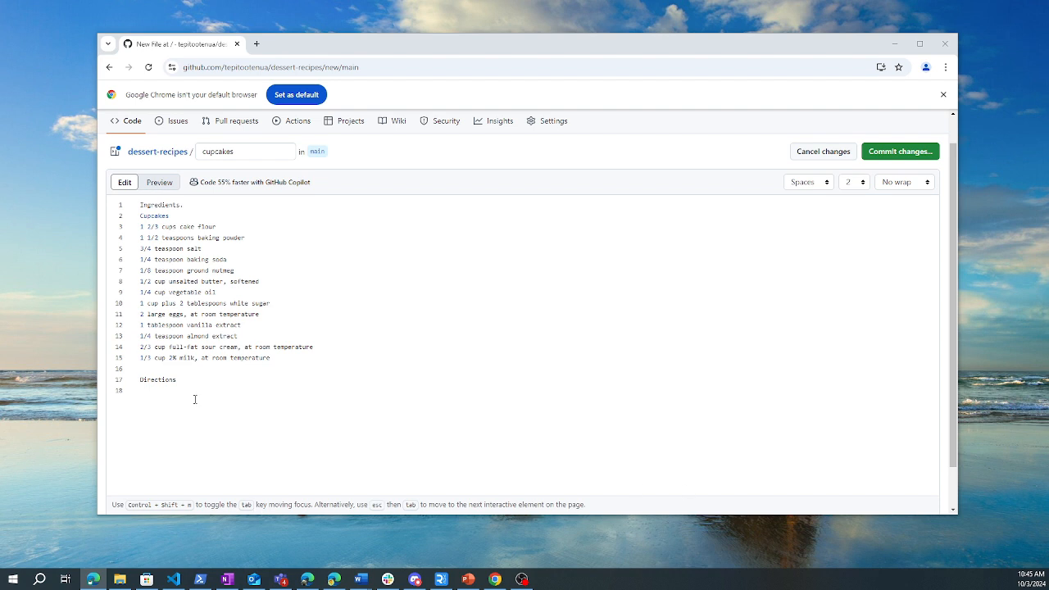
- Paste the recipe directions under the Directions heading
left_click(171, 392)
key("ctrl+v")
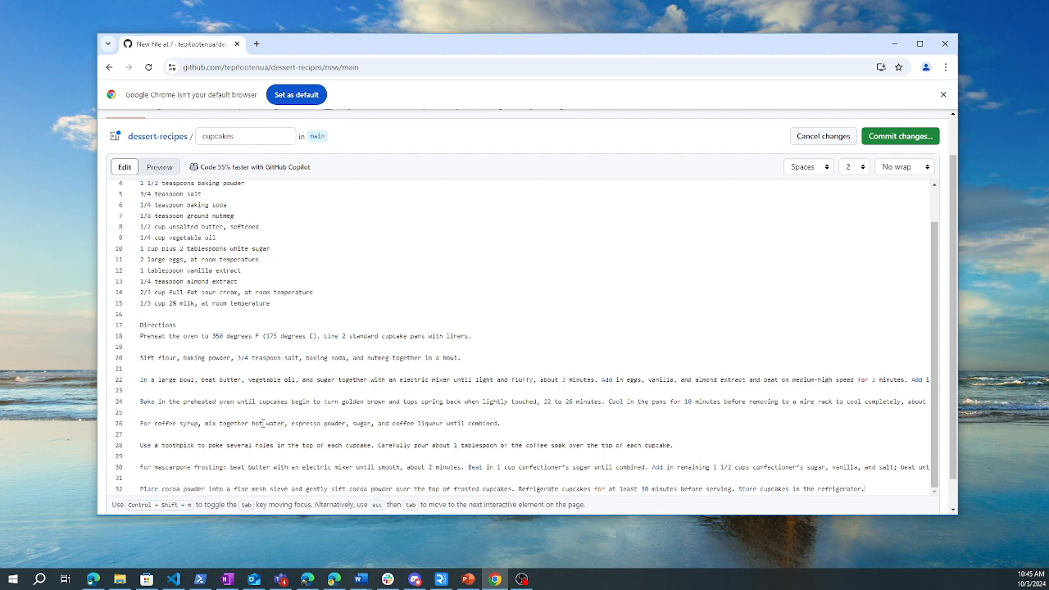
scroll(263, 423, "up", 2)
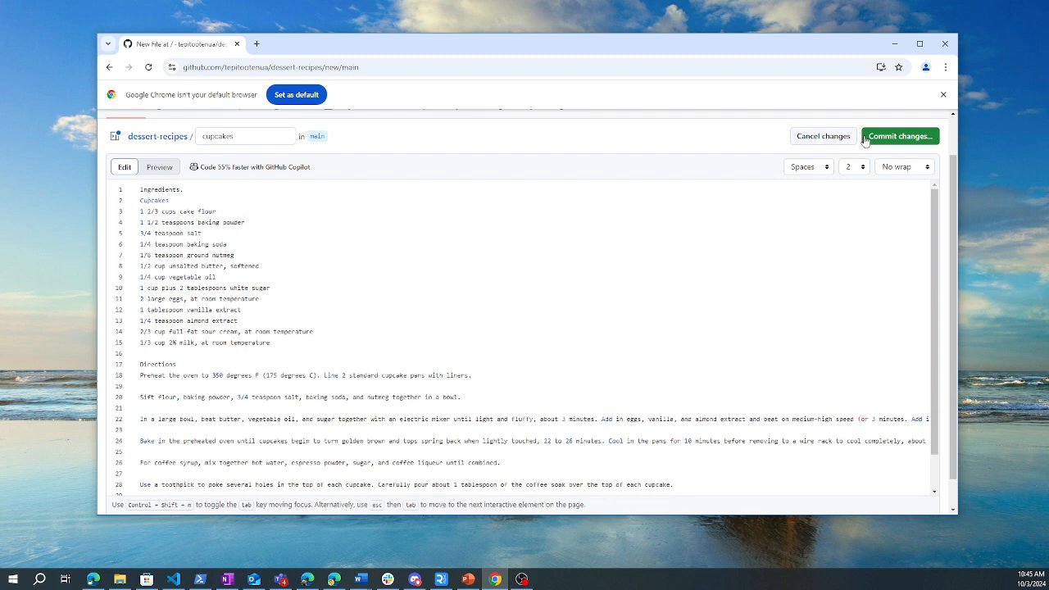
- Commit the cupcakes file to main with the extended description 'basic cupcake recipe'
left_click(892, 136)
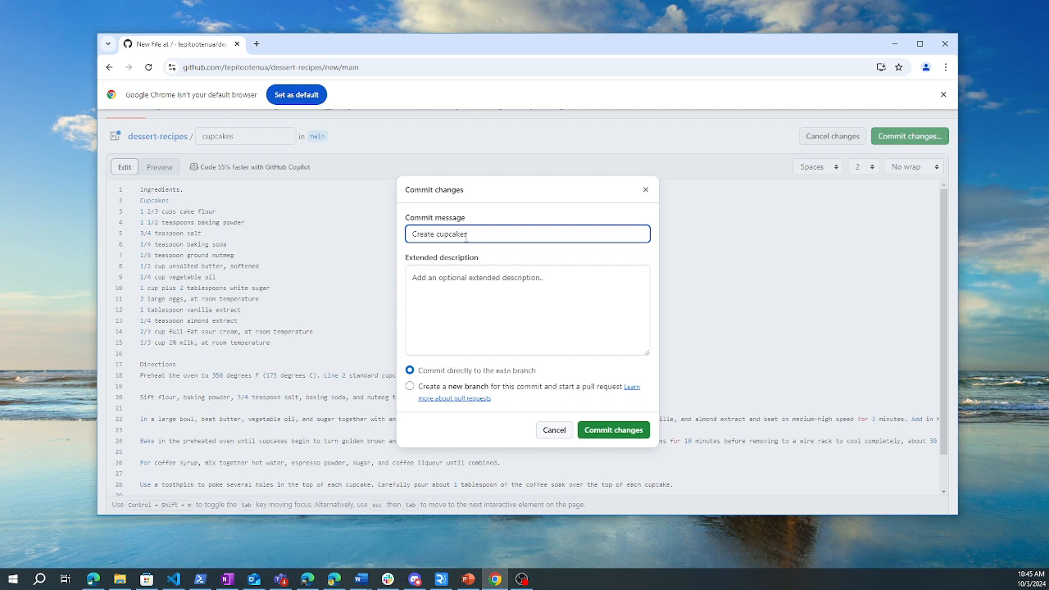
left_click(443, 299)
type("basic c")
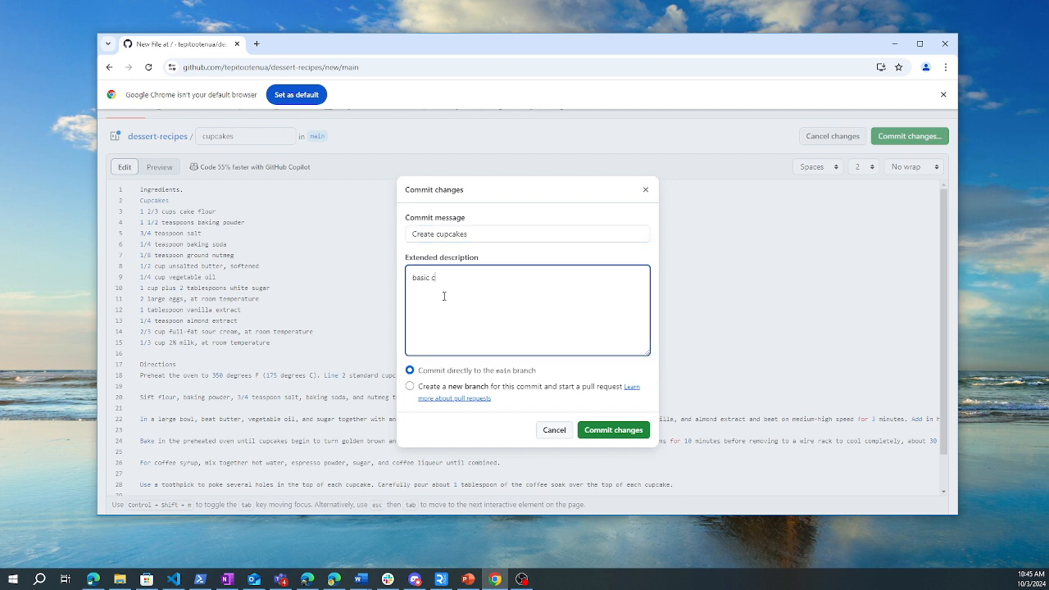
type("upcake recipe")
left_click(601, 431)
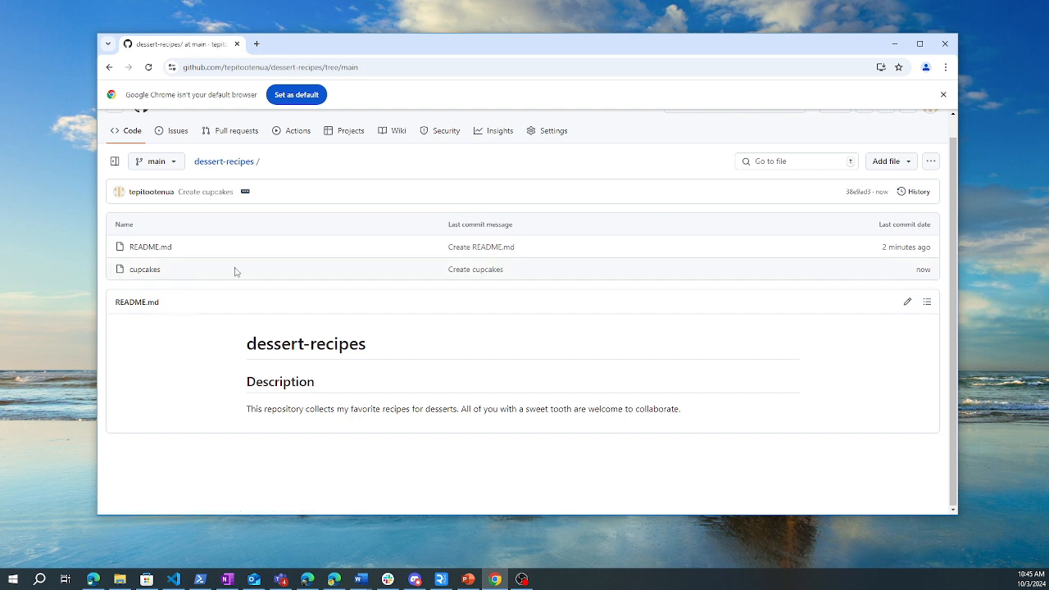
- View the committed cupcakes file, then return to the repository's Code page showing 2 commits
left_click(139, 272)
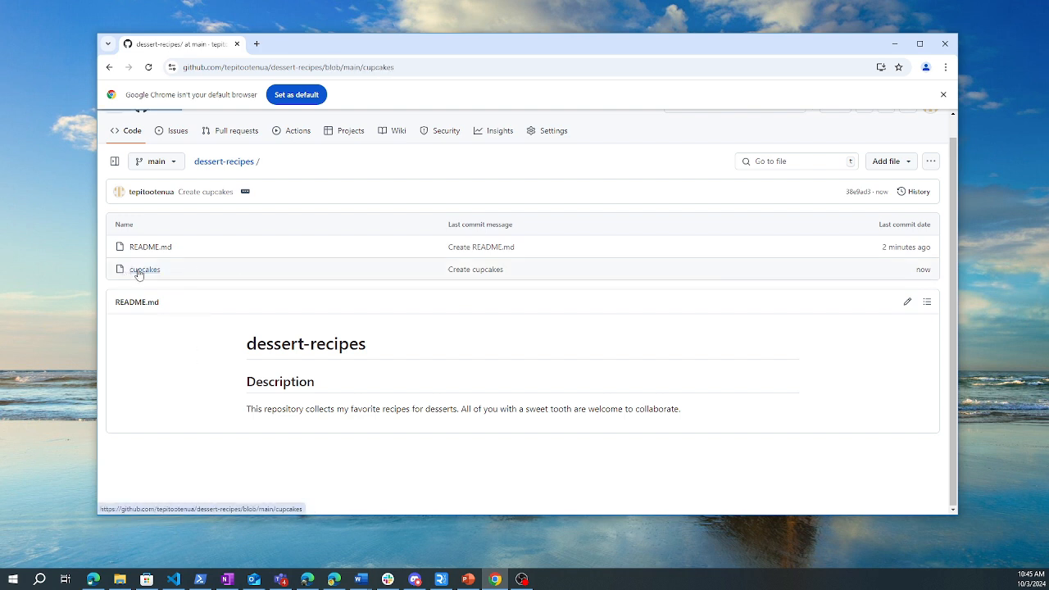
scroll(370, 309, "up", 1)
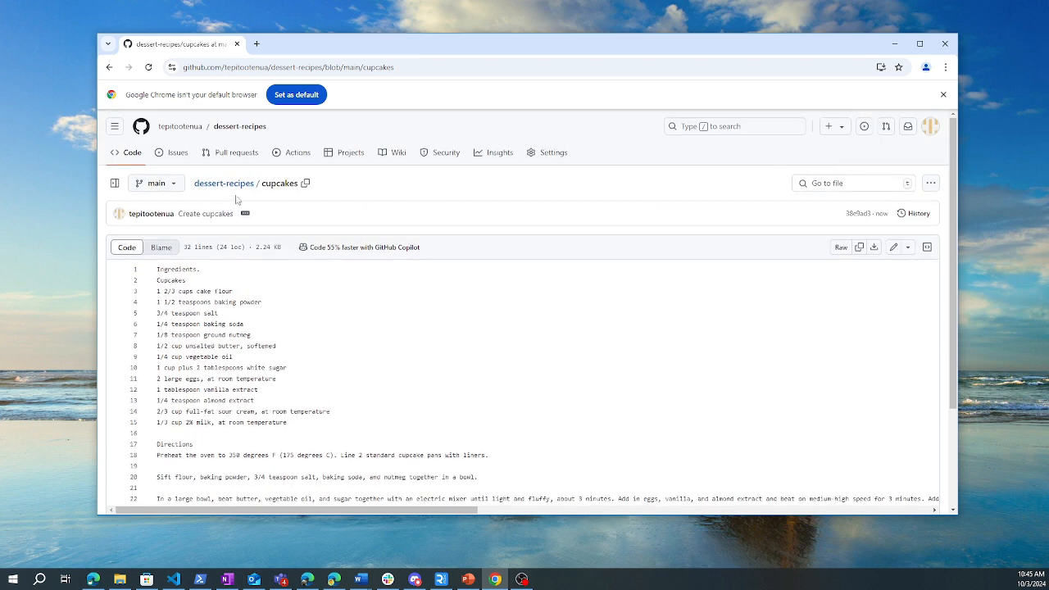
left_click(129, 160)
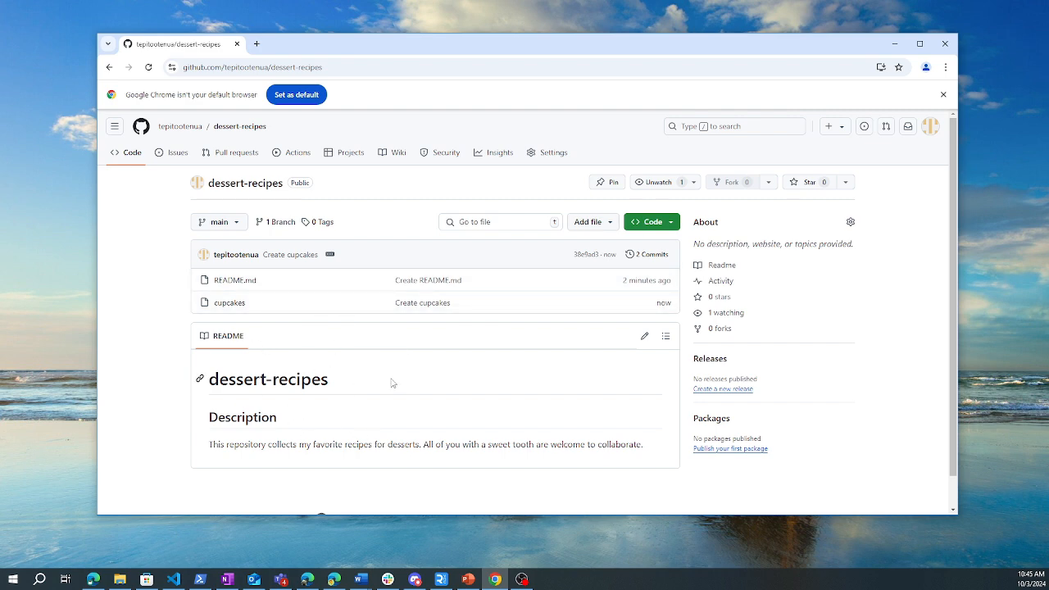
scroll(392, 383, "down", 1)
scroll(392, 384, "up", 1)
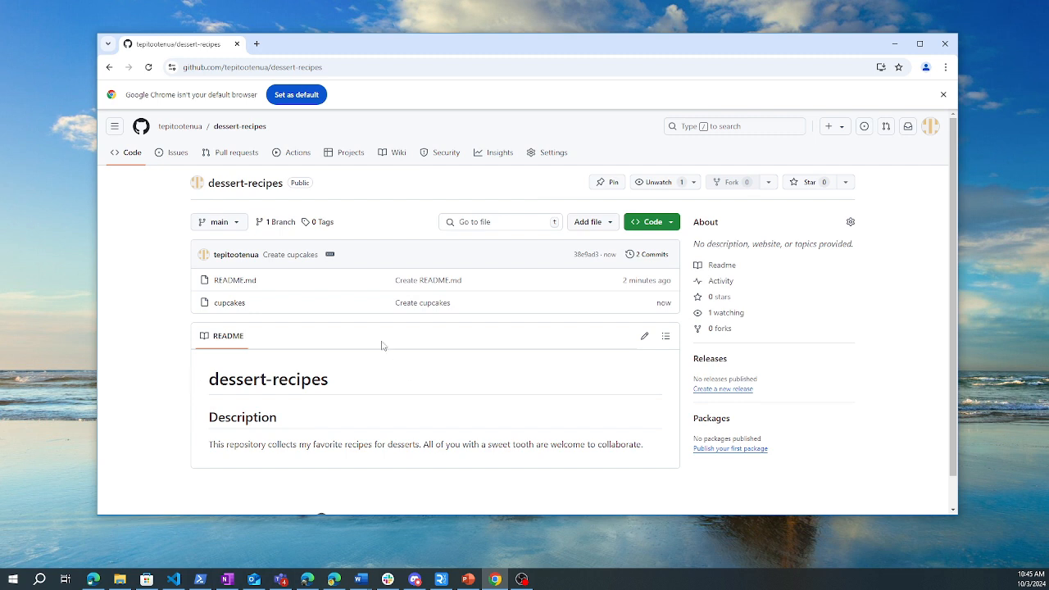